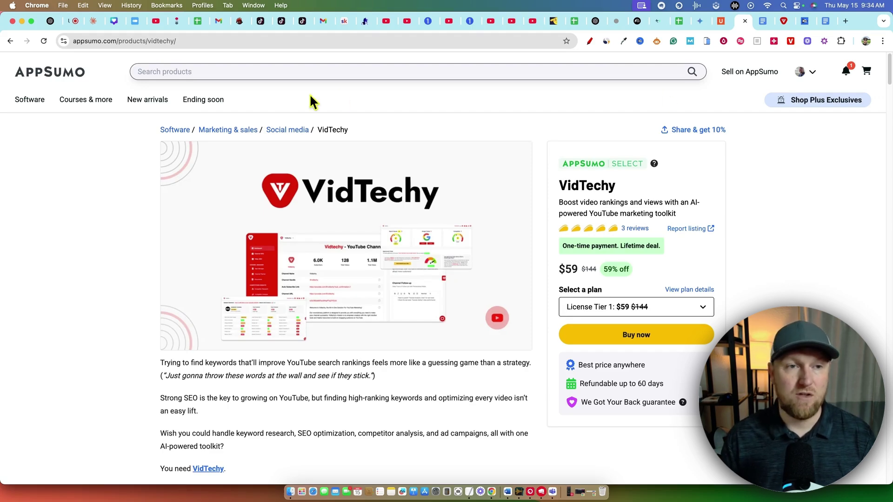
- Visit the LearnWire channel's videos page, then its YouTube Studio dashboard
click(176, 20)
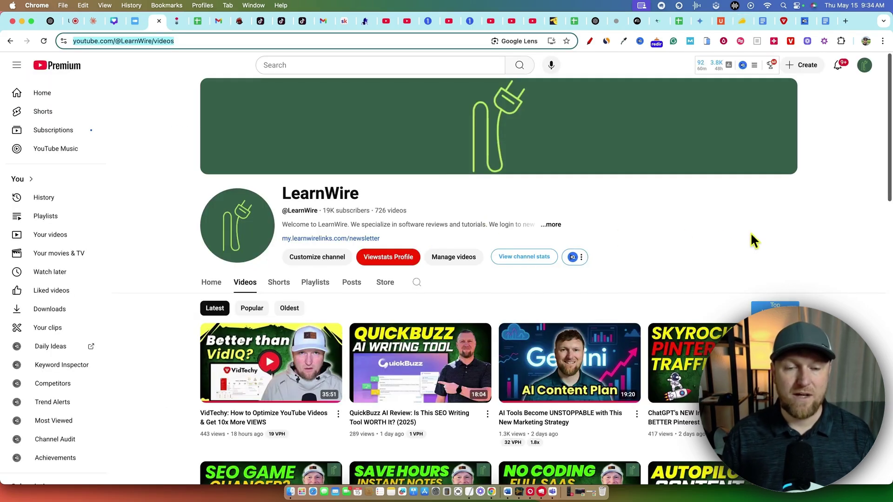
scroll(756, 236, down, 1)
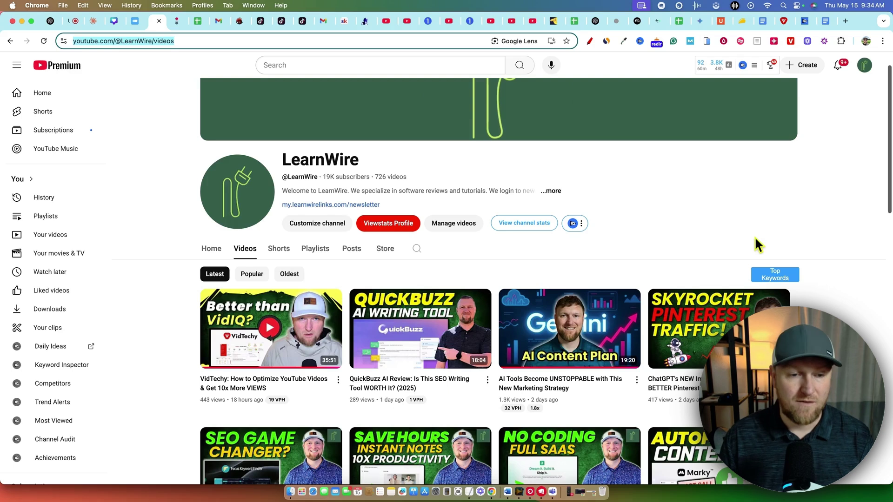
scroll(754, 238, down, 1)
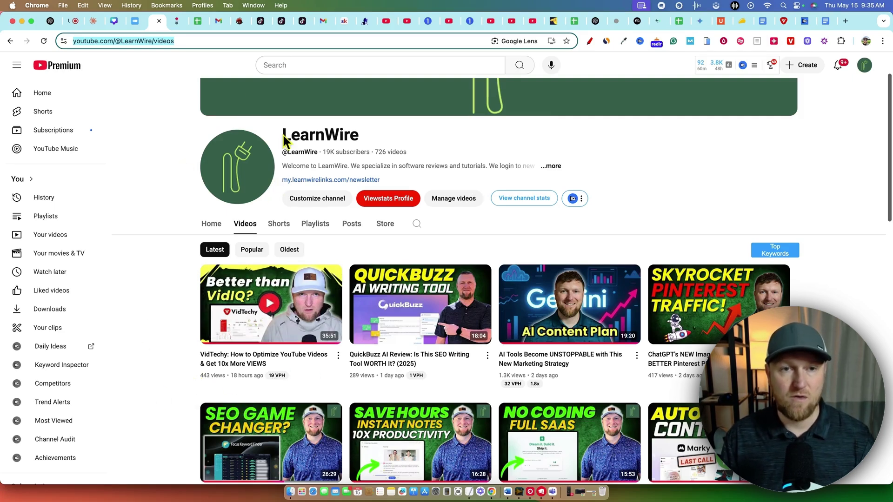
click(370, 21)
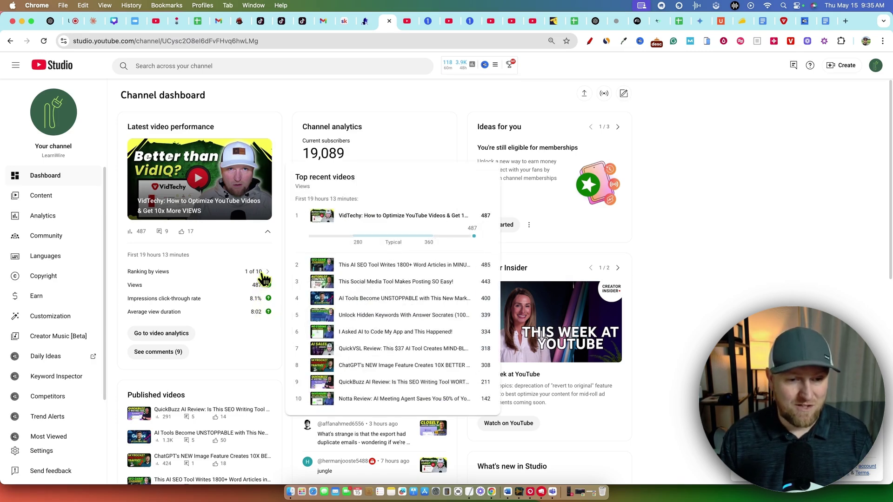
mouse_move(741, 21)
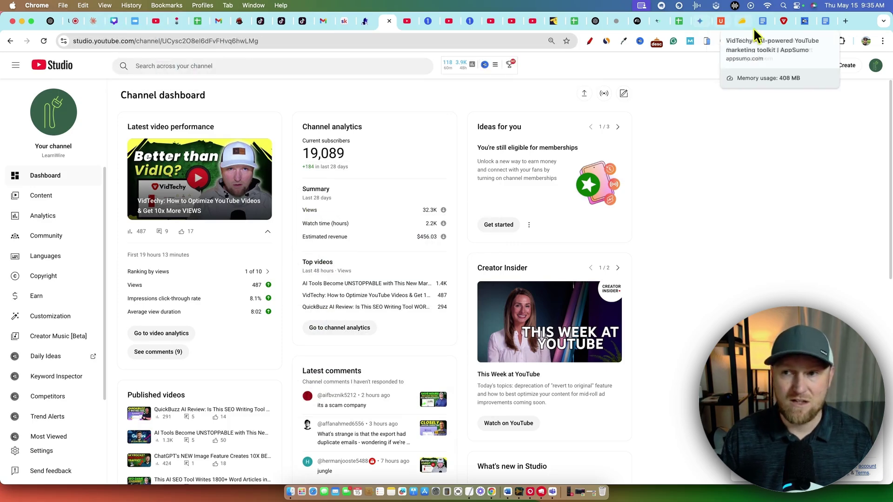
click(782, 21)
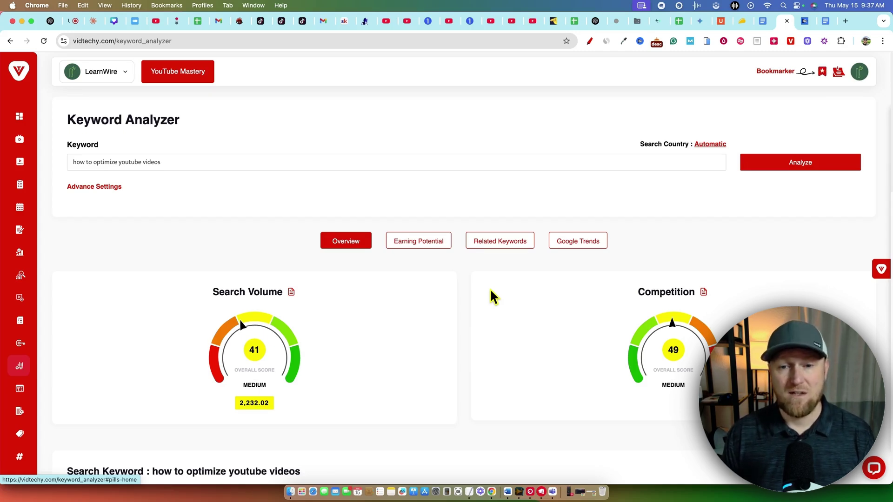
scroll(694, 249, down, 1)
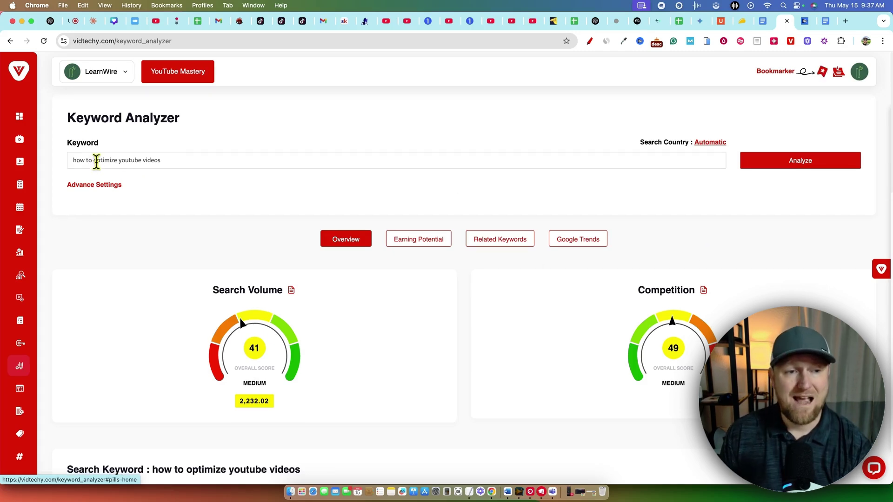
drag(165, 160, 66, 167)
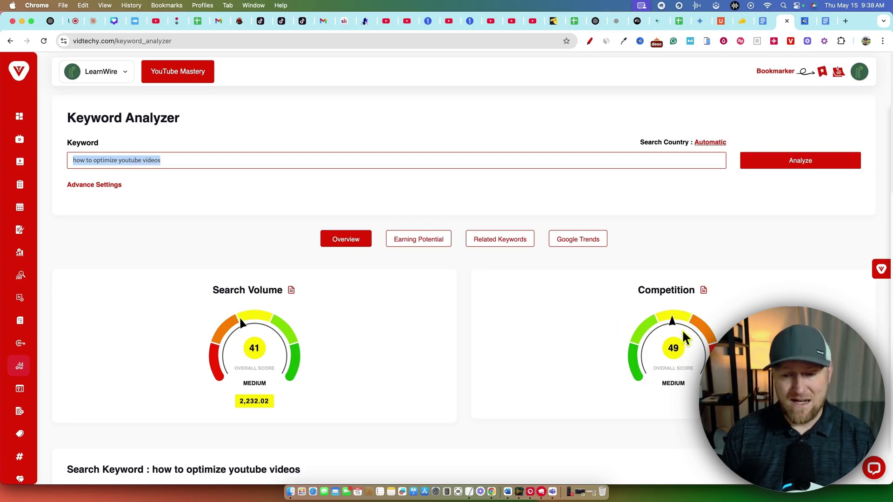
scroll(485, 325, down, 1)
- Show the keyword's earning potential, then its related keywords
click(432, 230)
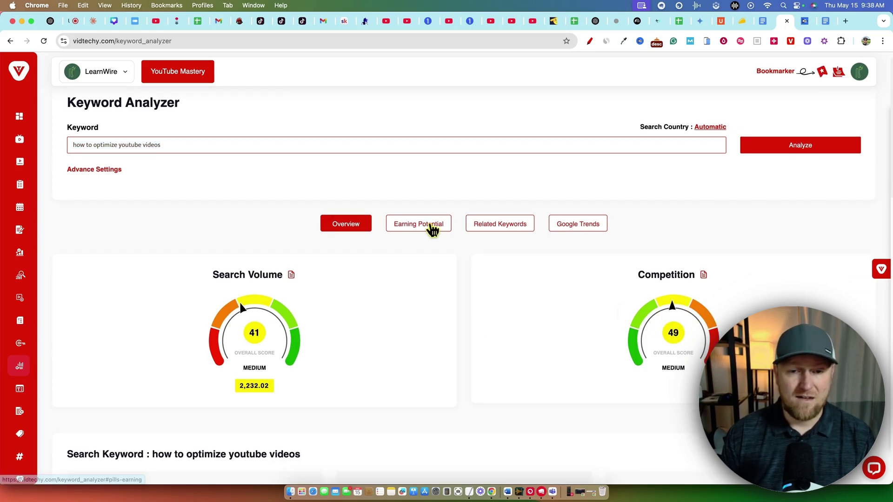
scroll(443, 291, down, 1)
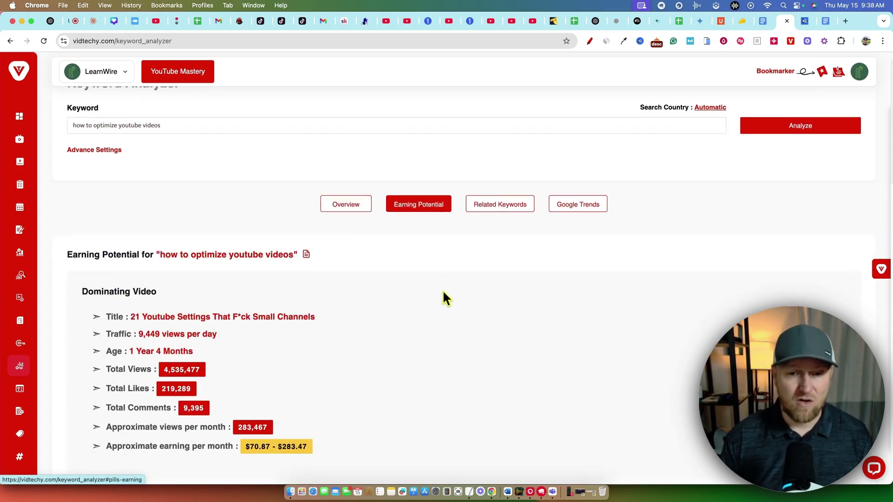
scroll(443, 296, down, 1)
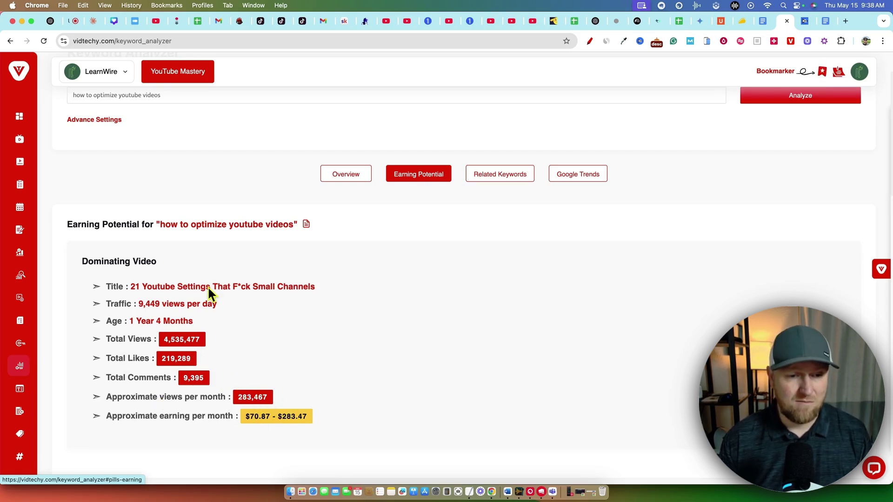
scroll(394, 402, up, 2)
click(511, 248)
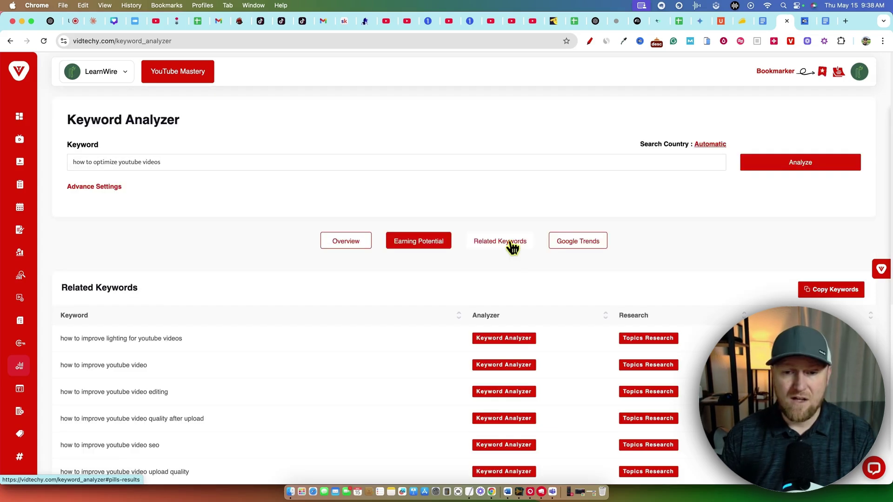
scroll(416, 333, down, 1)
scroll(159, 296, down, 3)
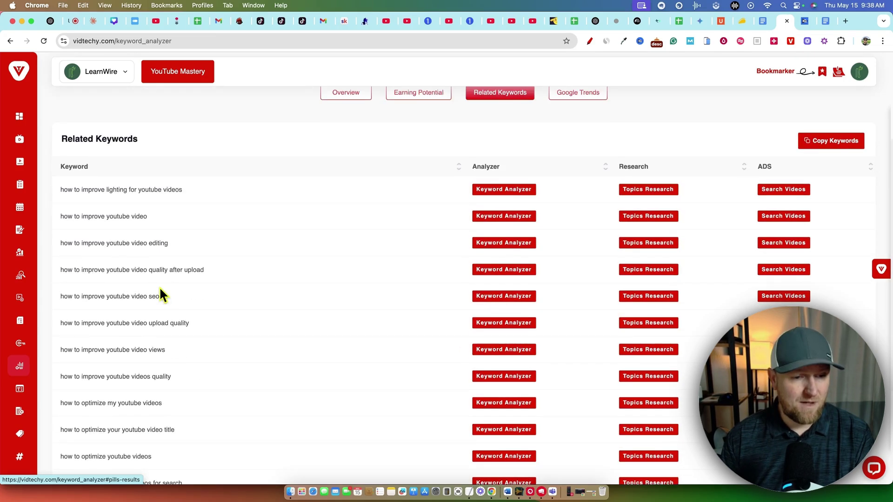
scroll(159, 295, down, 2)
scroll(160, 296, down, 2)
scroll(162, 298, down, 2)
scroll(164, 298, up, 10)
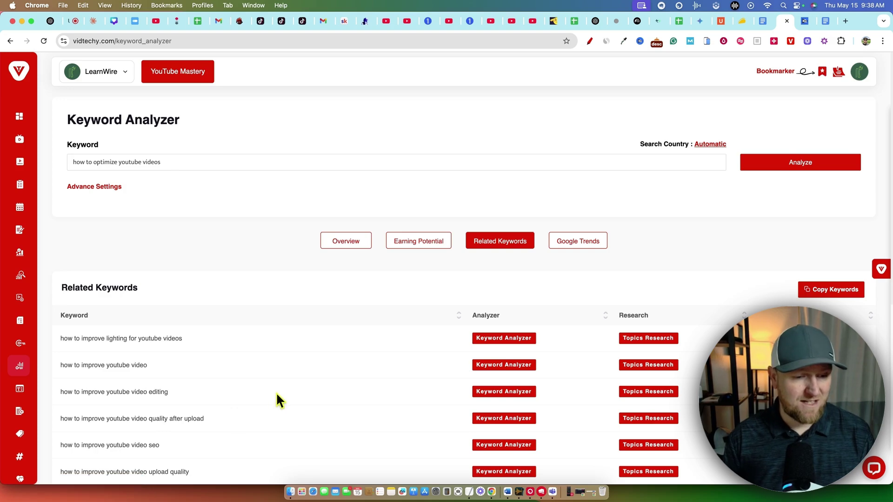
scroll(317, 394, down, 2)
scroll(282, 384, down, 3)
scroll(285, 385, up, 5)
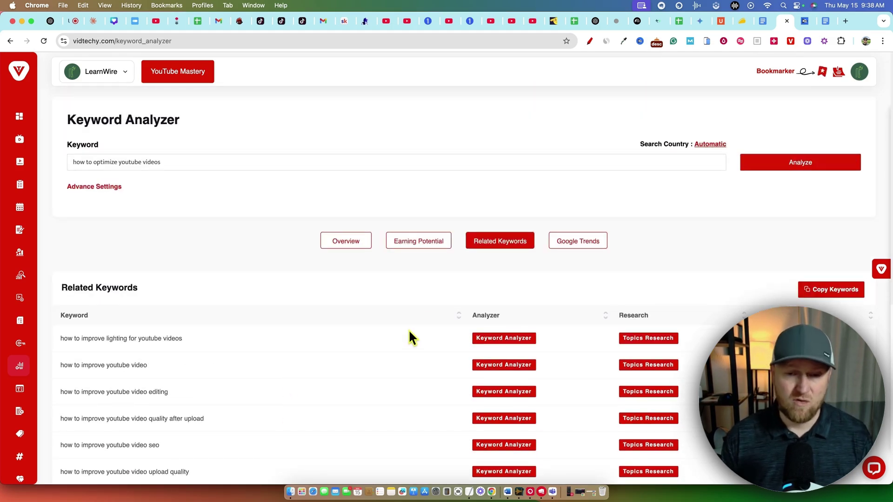
- Return to the keyword Overview report, clearing an accidental text selection
click(324, 244)
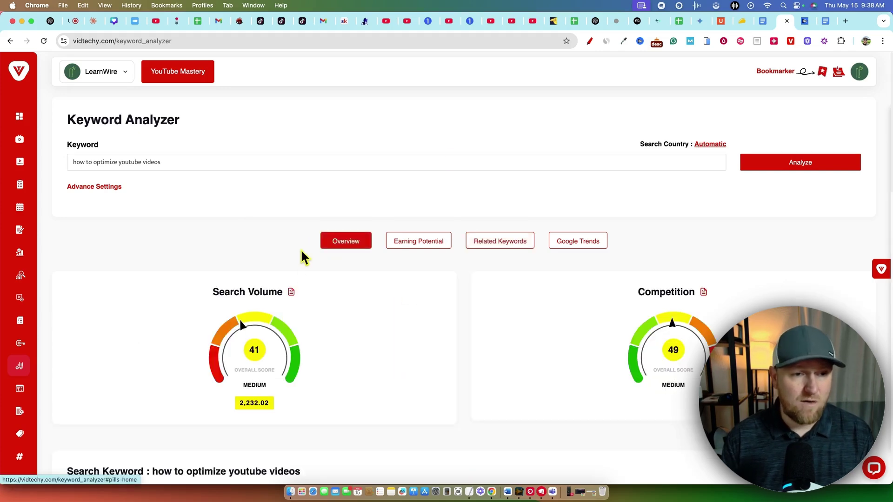
scroll(303, 285, down, 3)
scroll(305, 284, down, 3)
scroll(111, 227, down, 1)
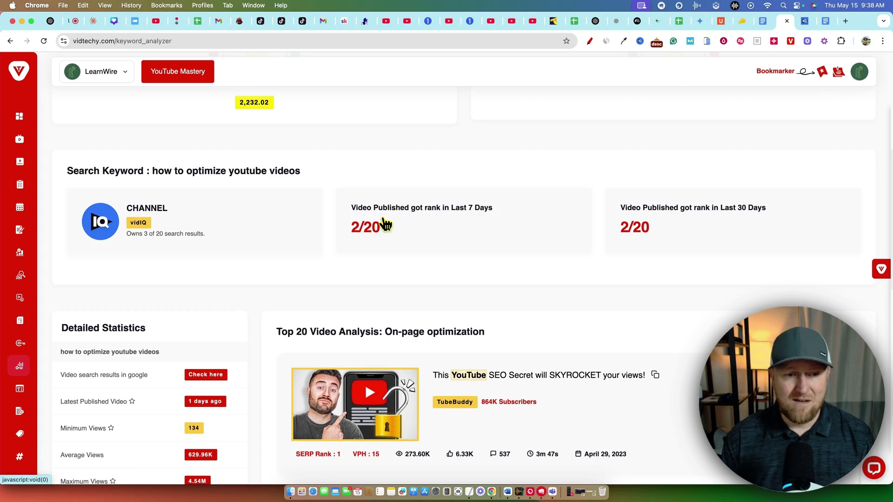
scroll(374, 272, down, 2)
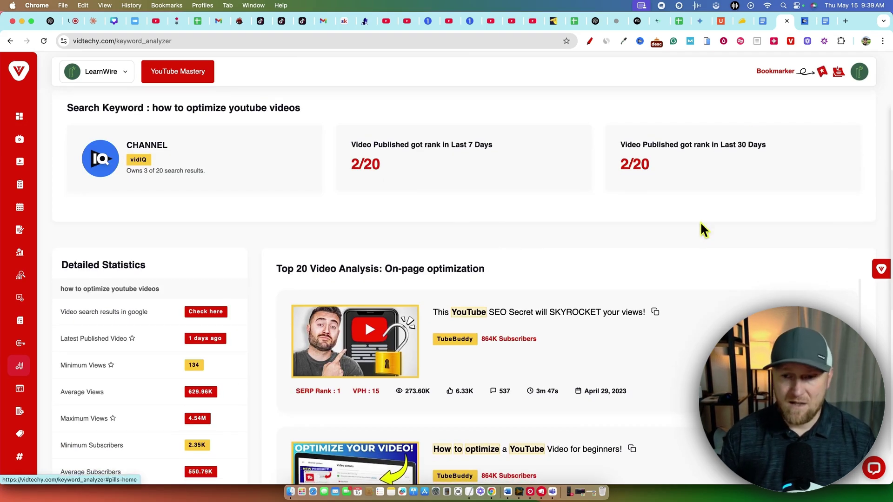
scroll(702, 250, down, 1)
scroll(669, 225, down, 1)
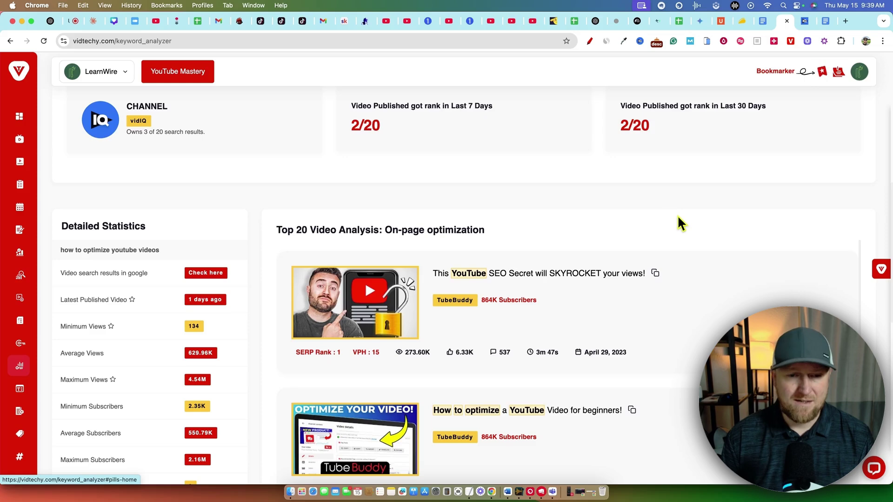
scroll(680, 226, down, 2)
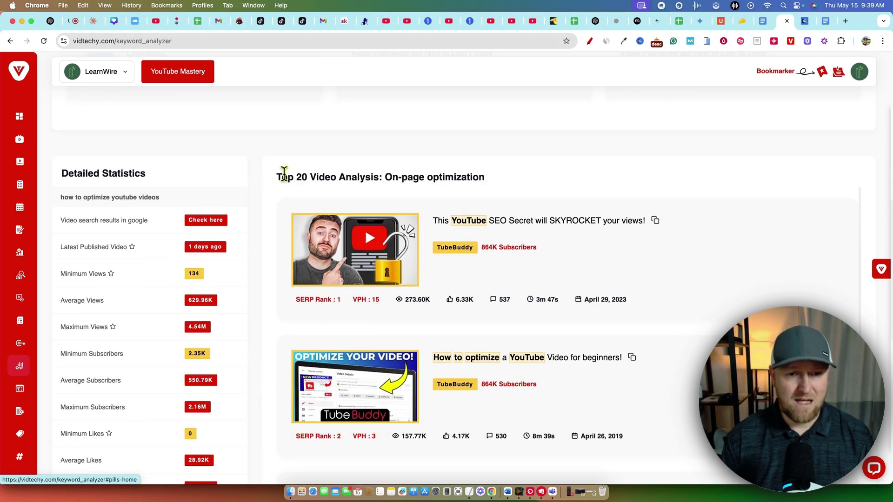
drag(277, 176, 512, 184)
click(558, 175)
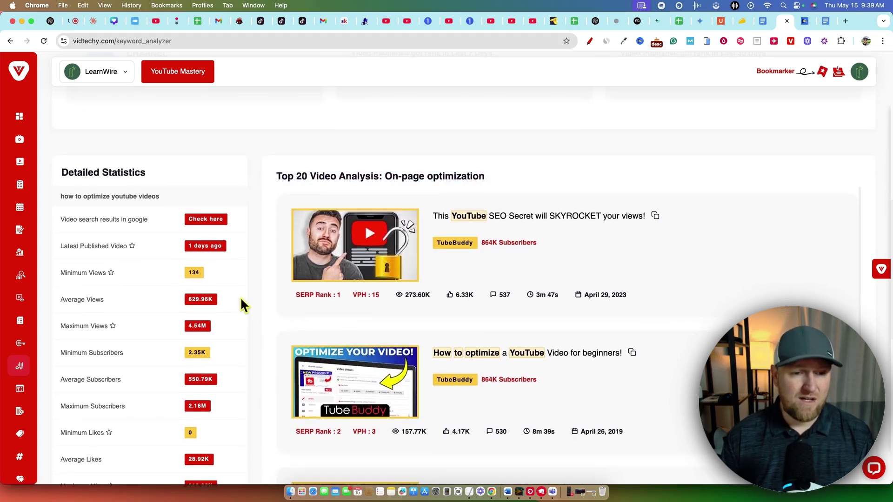
scroll(241, 305, down, 1)
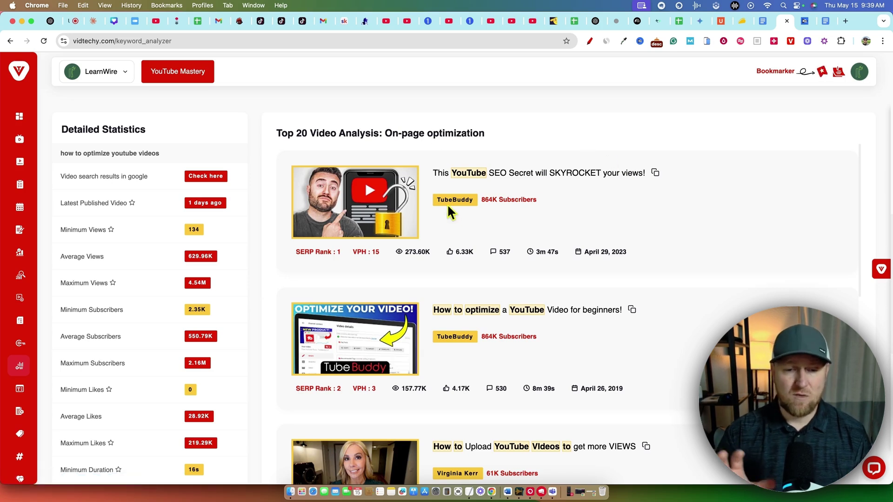
scroll(437, 204, up, 1)
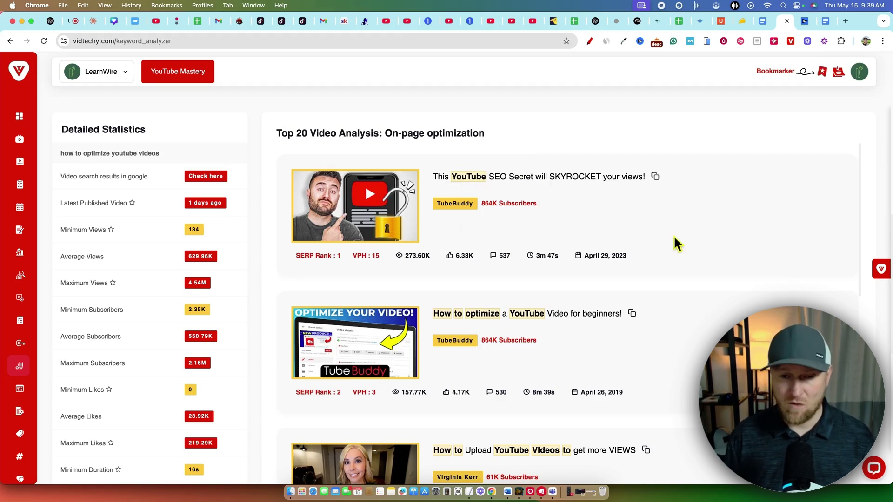
scroll(643, 259, down, 1)
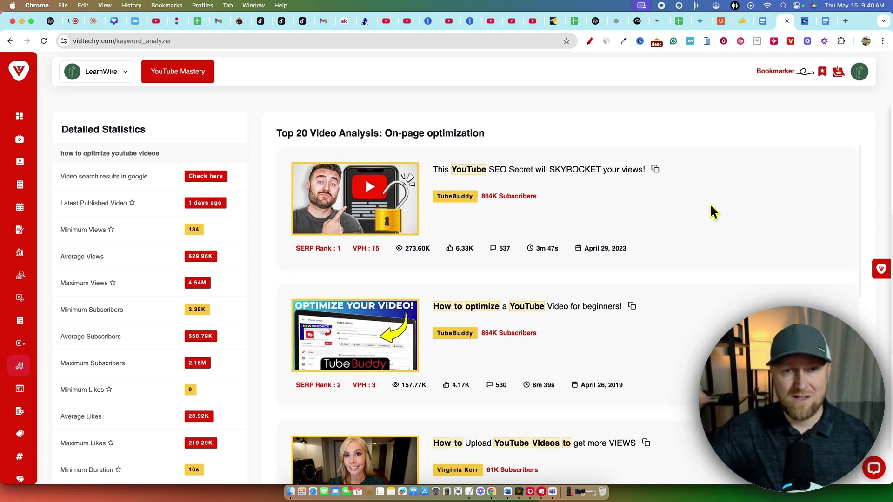
scroll(687, 214, down, 1)
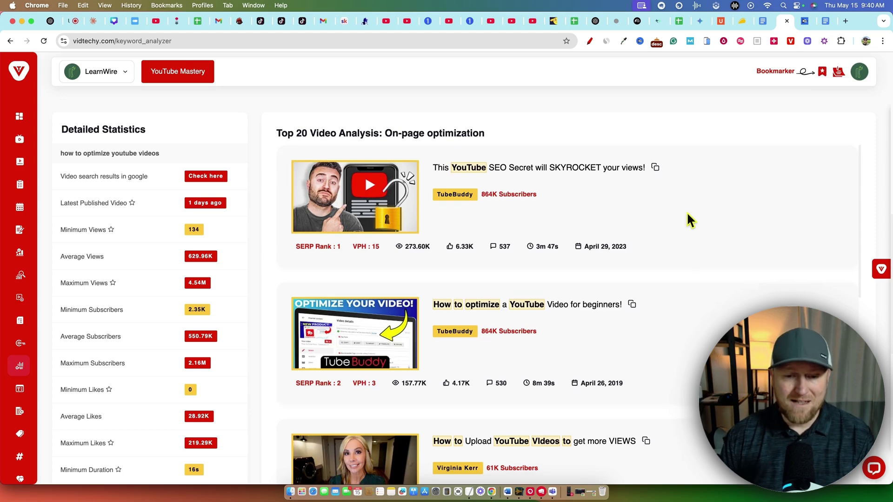
scroll(670, 218, down, 2)
scroll(656, 221, down, 2)
scroll(656, 221, down, 2)
scroll(656, 222, down, 2)
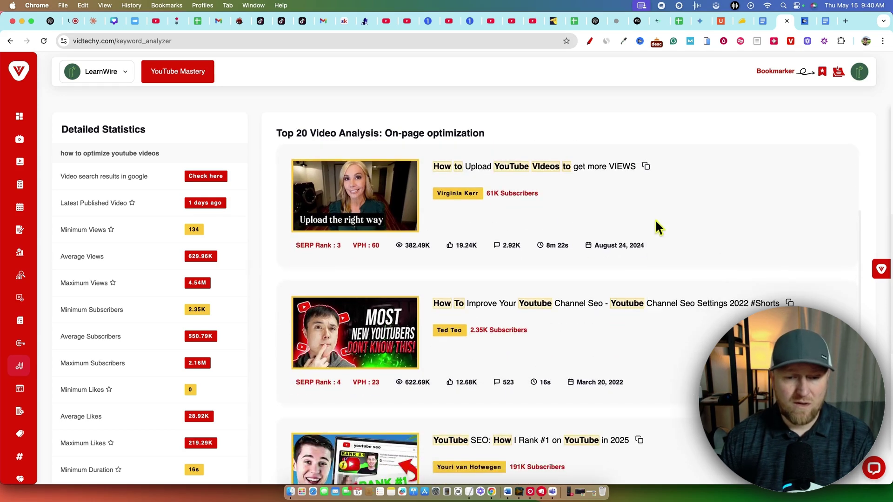
scroll(654, 228, down, 1)
scroll(655, 227, down, 4)
scroll(655, 227, down, 3)
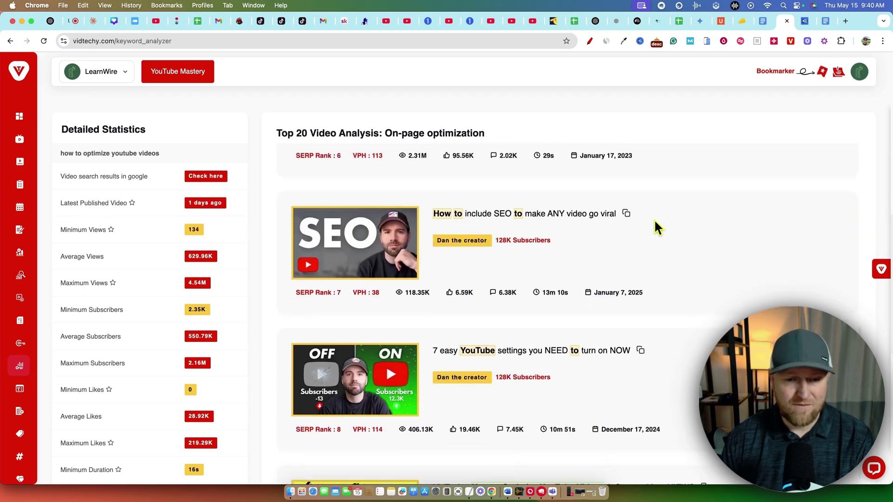
scroll(655, 222, down, 3)
scroll(655, 221, down, 2)
scroll(652, 219, down, 1)
scroll(649, 213, down, 1)
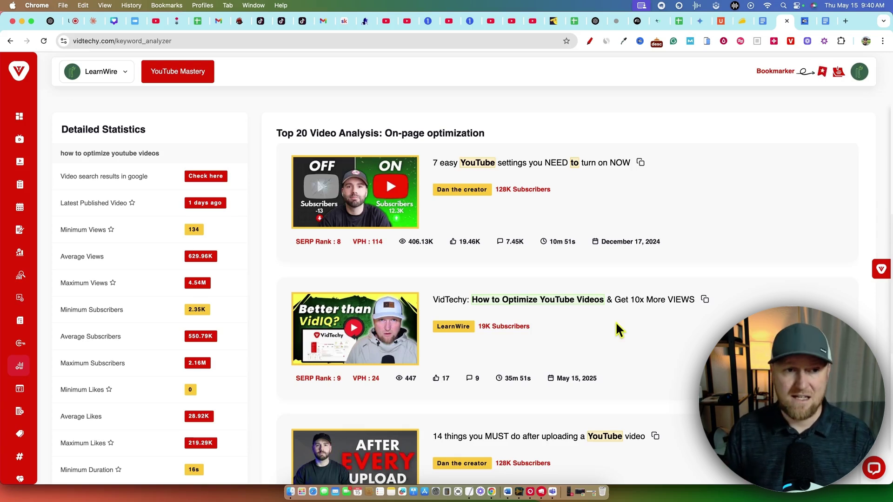
scroll(616, 325, down, 2)
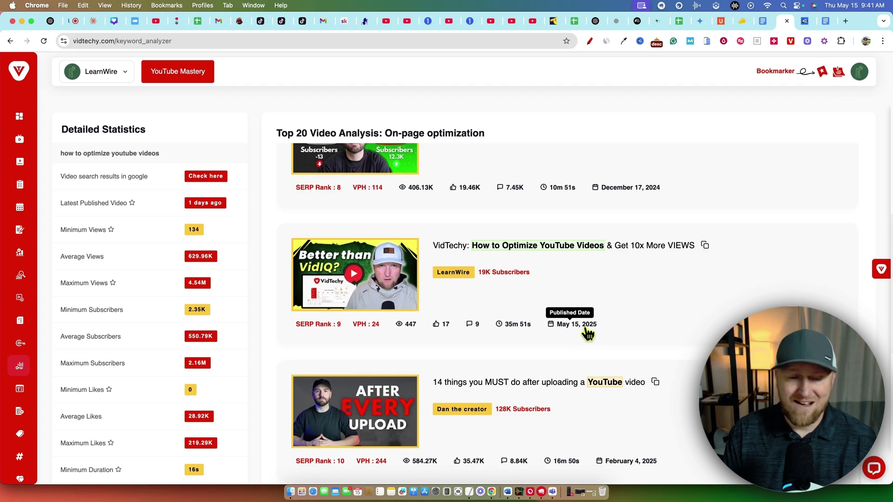
scroll(582, 333, down, 1)
scroll(584, 332, down, 1)
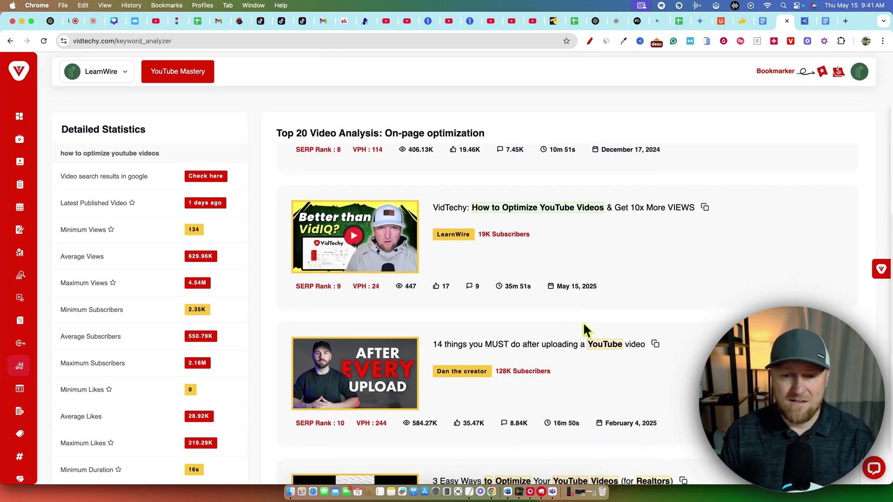
scroll(586, 293, up, 2)
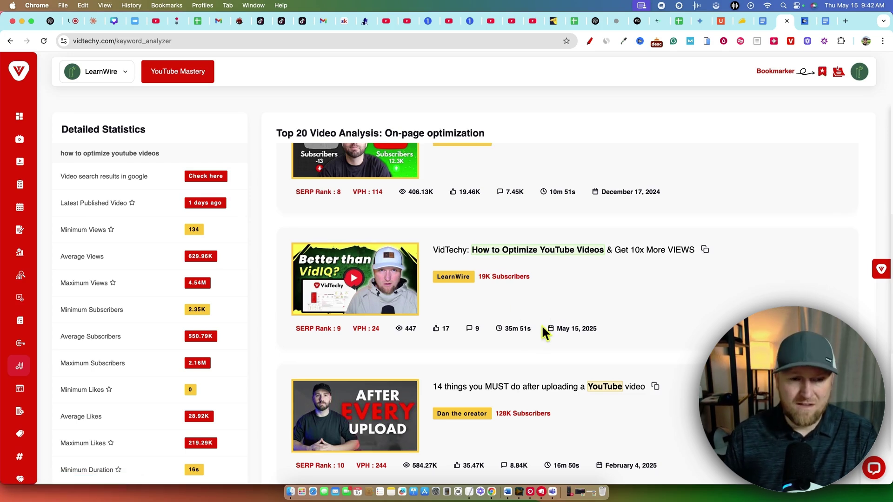
scroll(543, 328, up, 2)
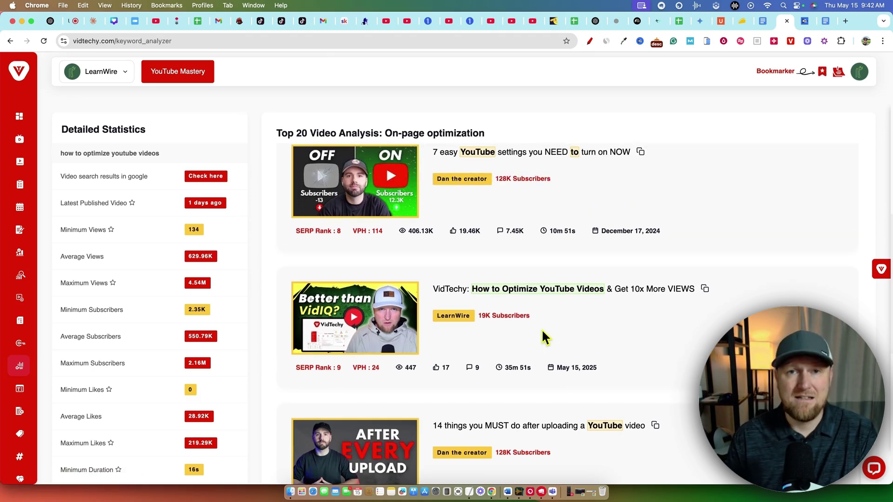
scroll(542, 336, up, 1)
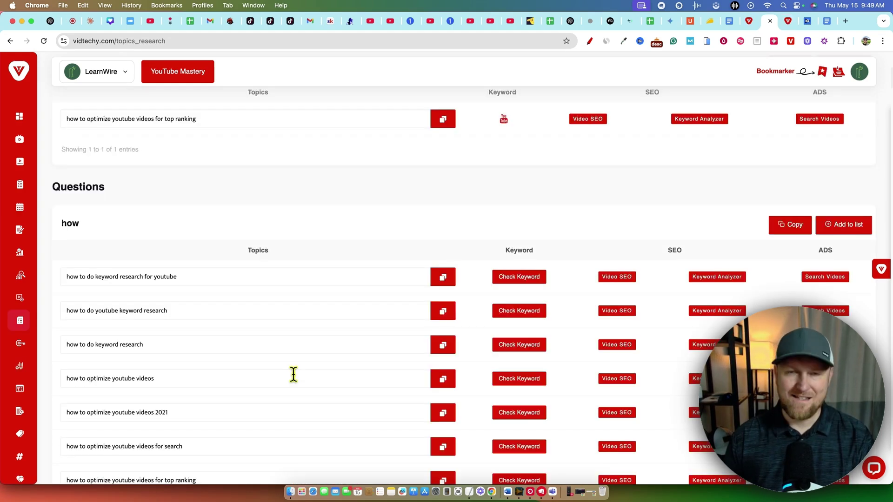
scroll(293, 374, up, 2)
scroll(293, 374, up, 5)
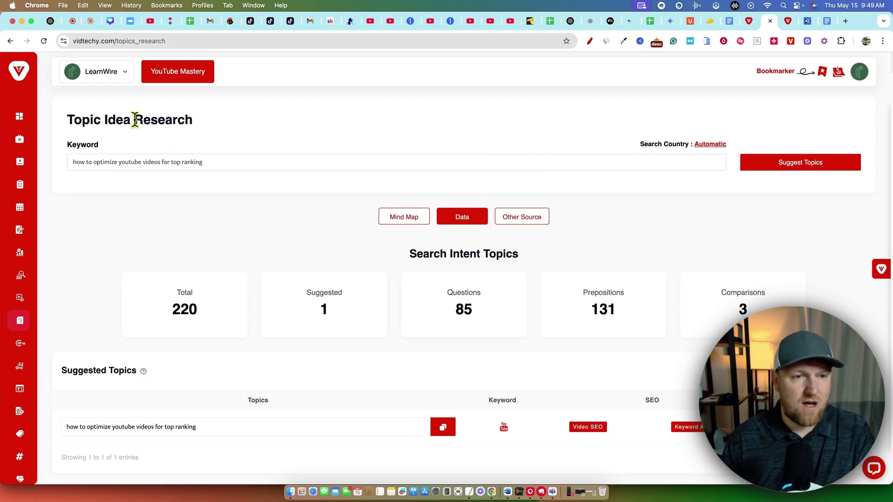
mouse_move(20, 321)
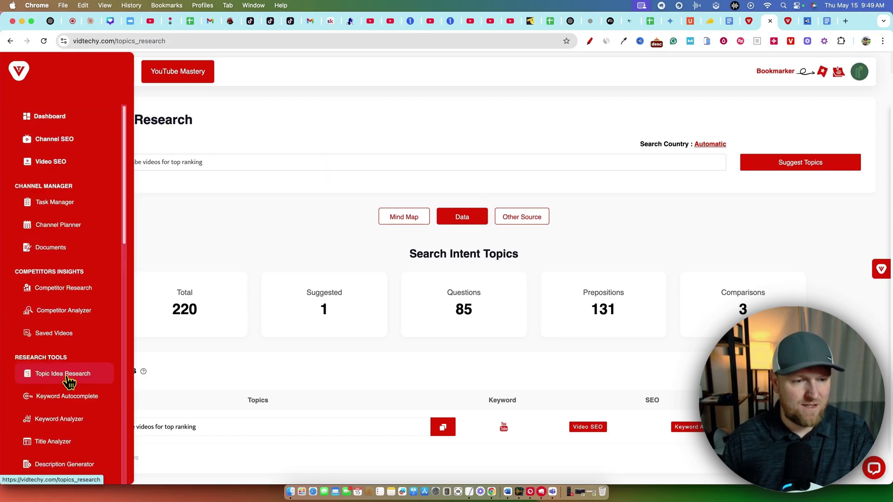
scroll(70, 382, down, 1)
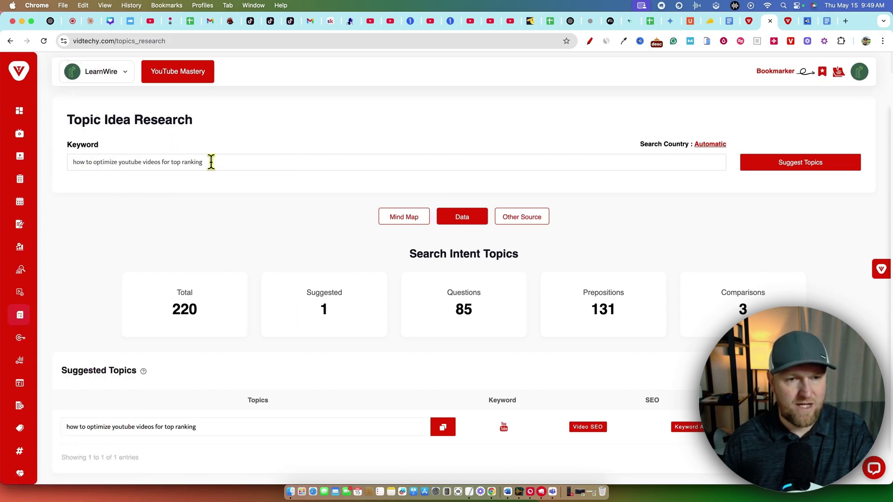
scroll(352, 288, down, 3)
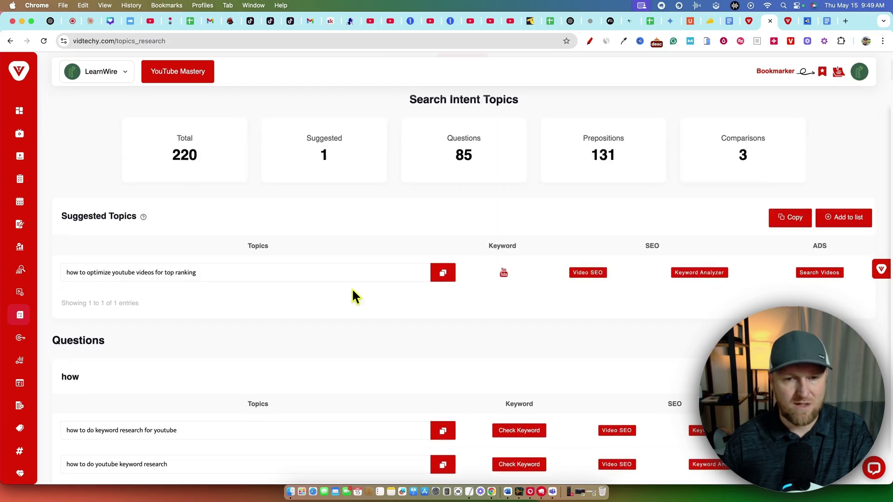
scroll(352, 288, up, 3)
click(388, 221)
scroll(407, 385, down, 10)
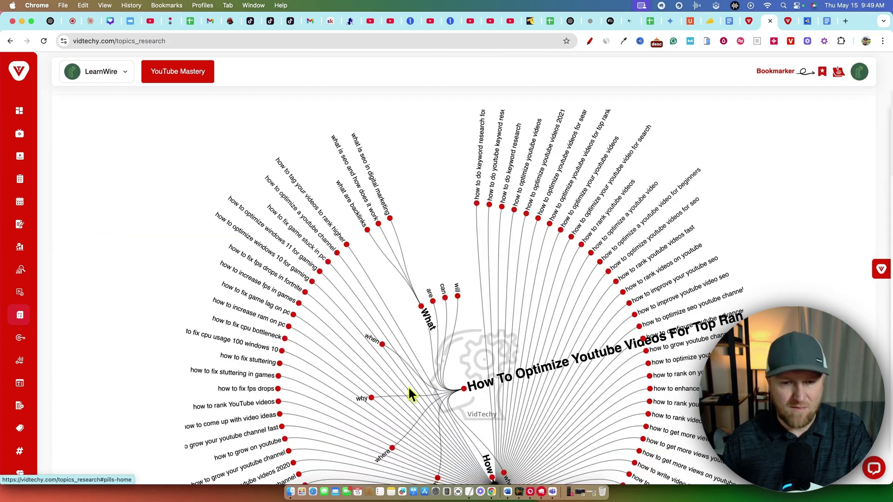
scroll(527, 391, up, 5)
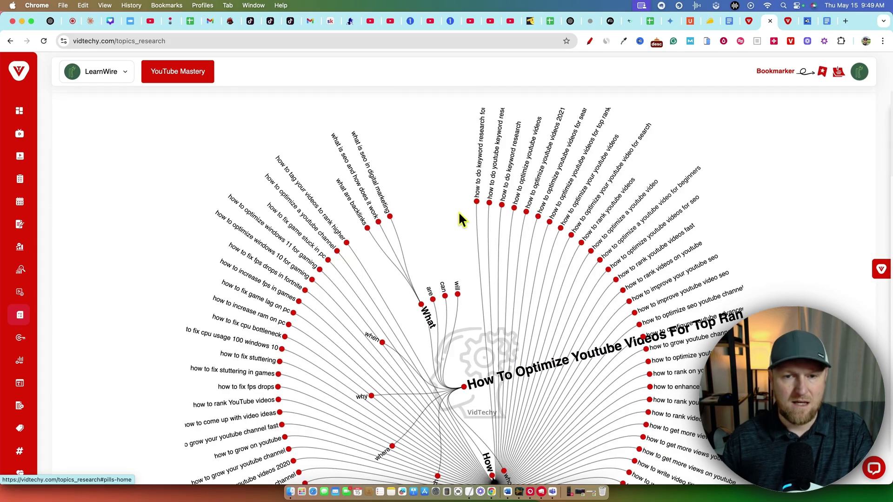
scroll(457, 218, up, 3)
click(461, 217)
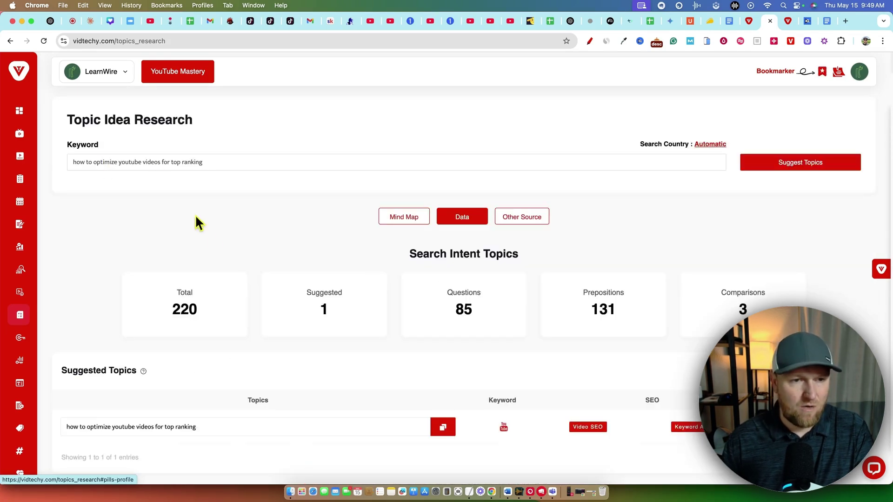
scroll(220, 288, down, 5)
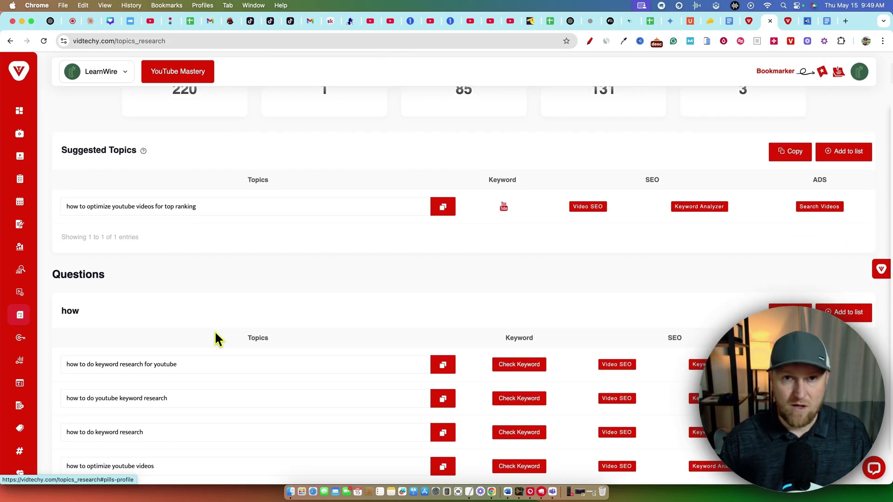
scroll(149, 390, down, 3)
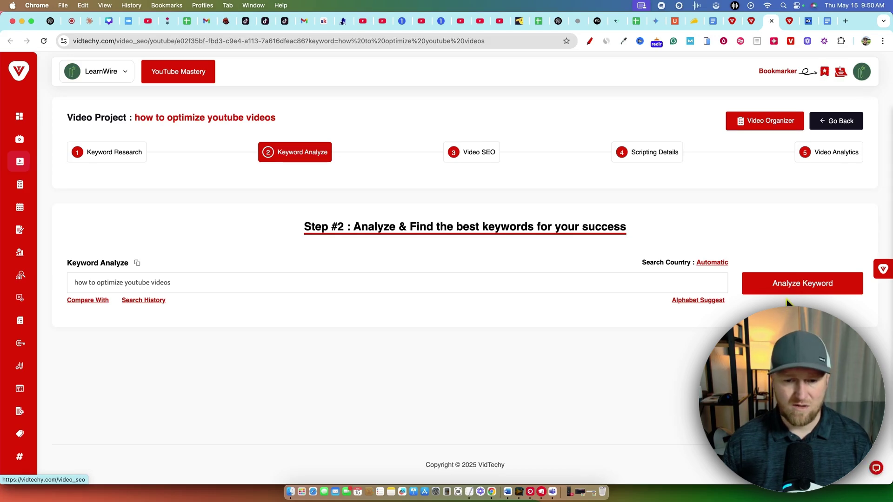
- Analyze the project keyword 'how to optimize youtube videos'
click(806, 284)
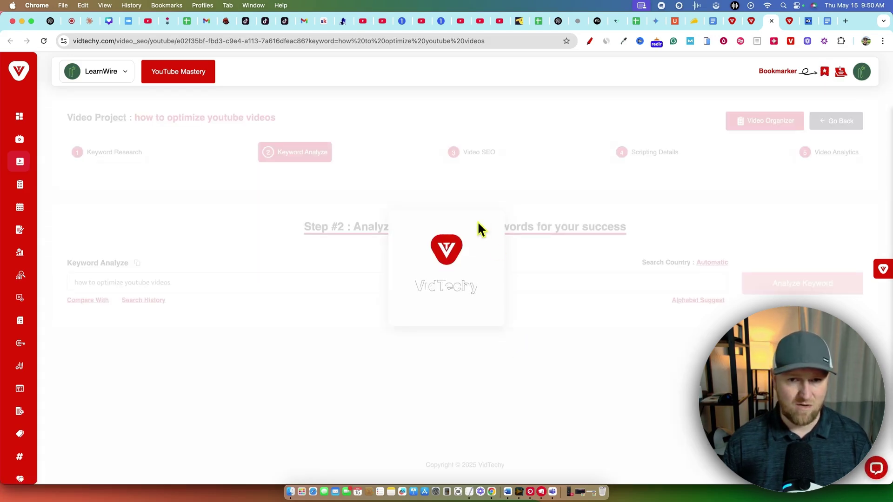
scroll(454, 255, down, 2)
scroll(459, 258, down, 2)
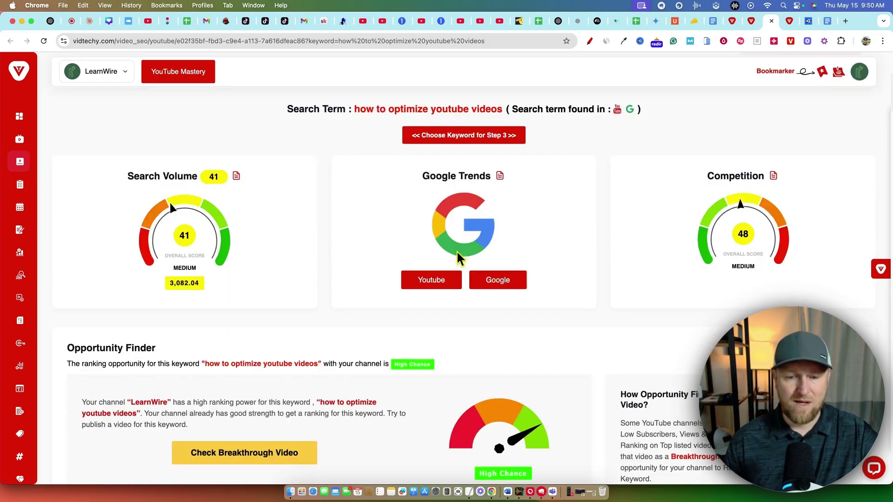
scroll(459, 258, up, 3)
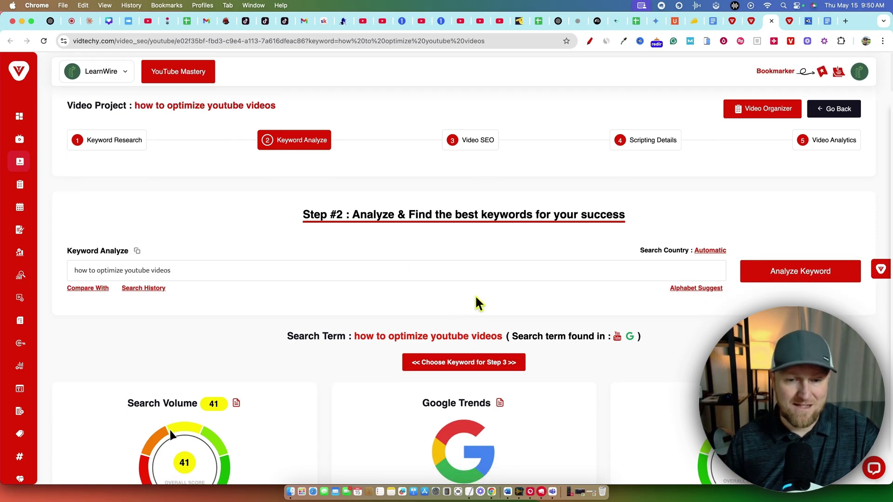
scroll(475, 303, down, 2)
scroll(493, 292, down, 1)
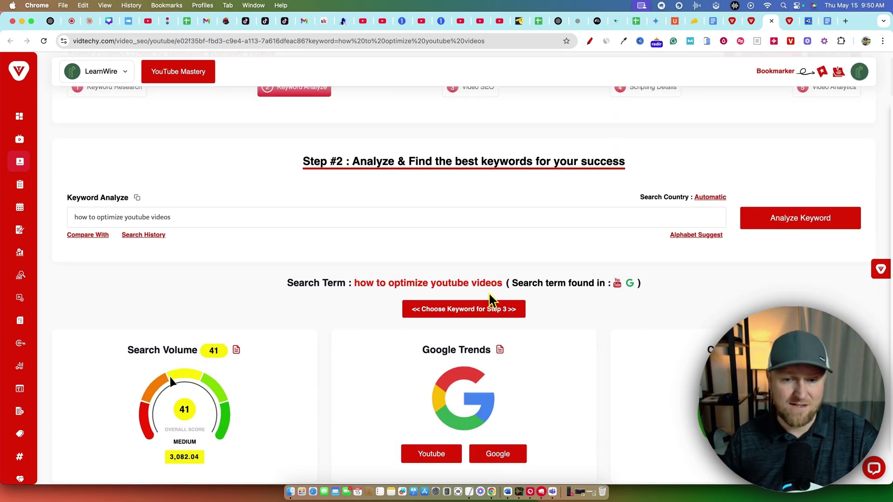
scroll(488, 296, down, 3)
scroll(592, 295, down, 1)
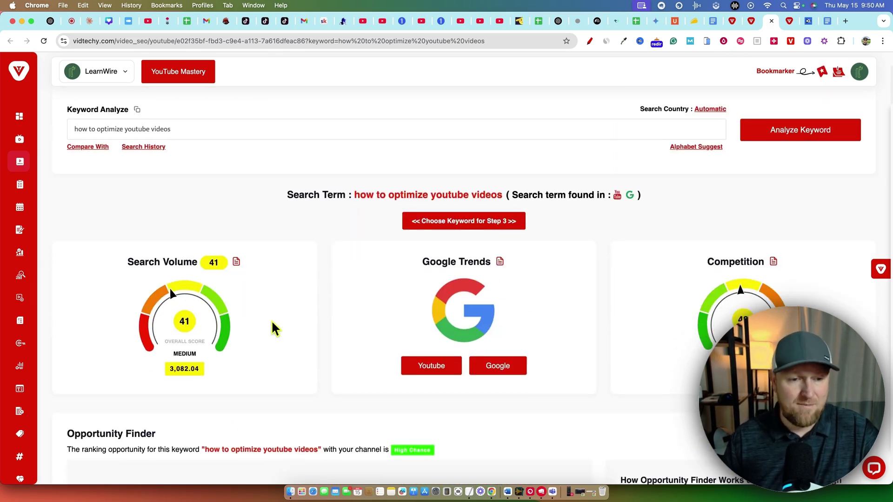
scroll(272, 328, down, 1)
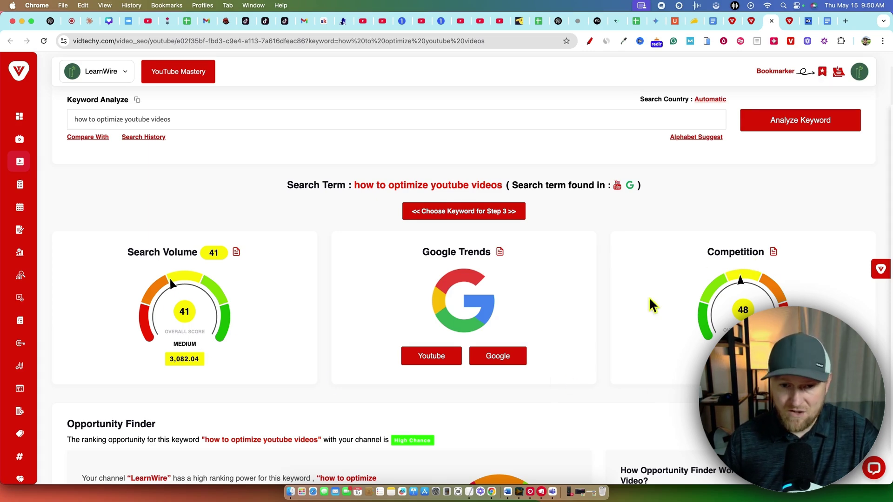
scroll(524, 323, down, 2)
scroll(524, 318, down, 3)
scroll(500, 319, down, 1)
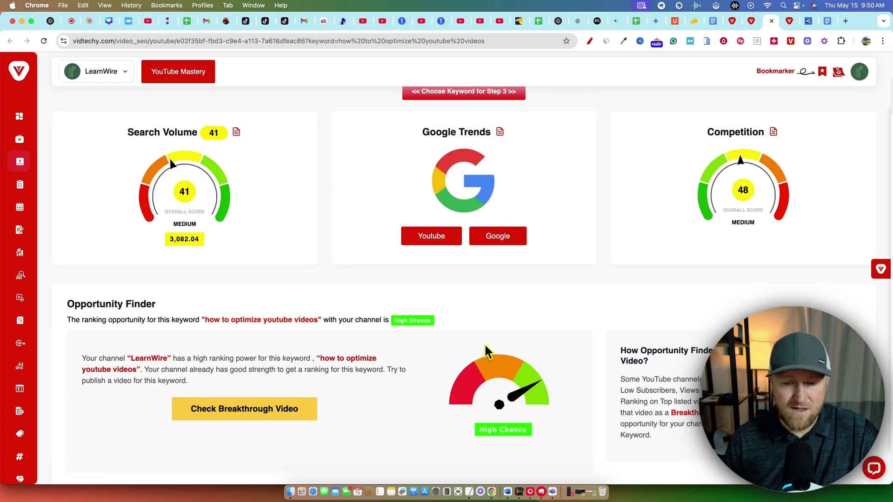
scroll(486, 353, down, 1)
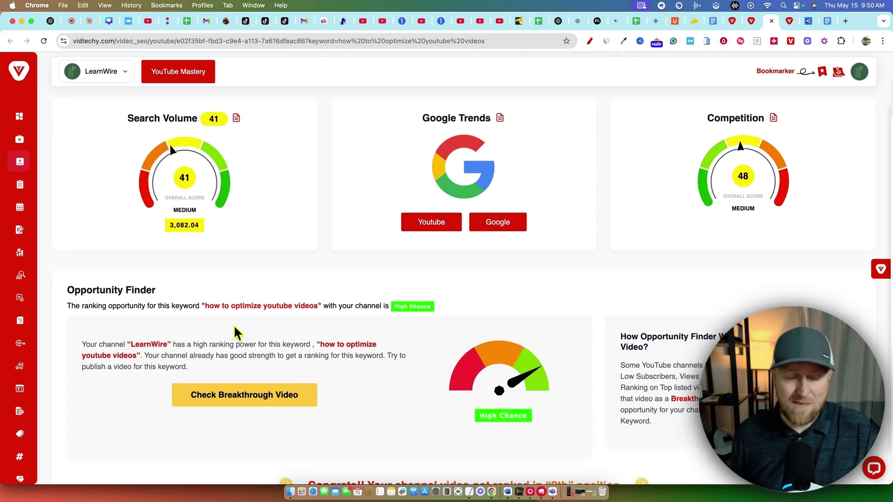
drag(318, 306, 202, 307)
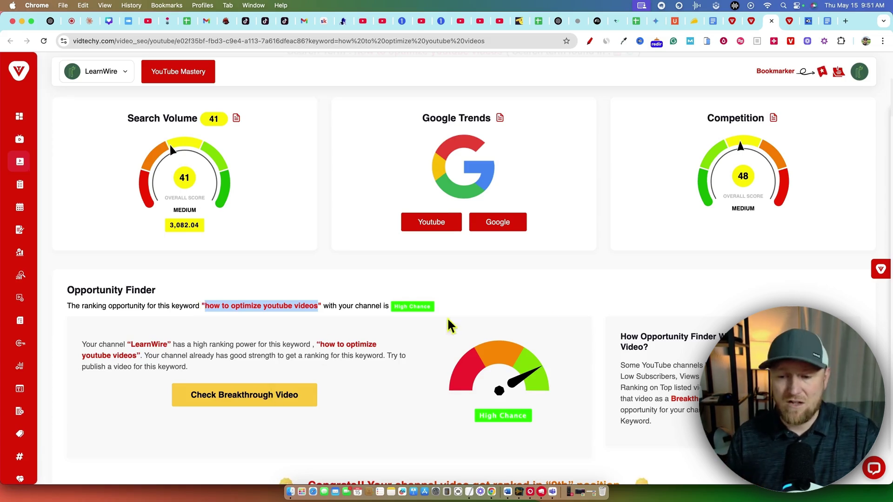
scroll(339, 344, down, 2)
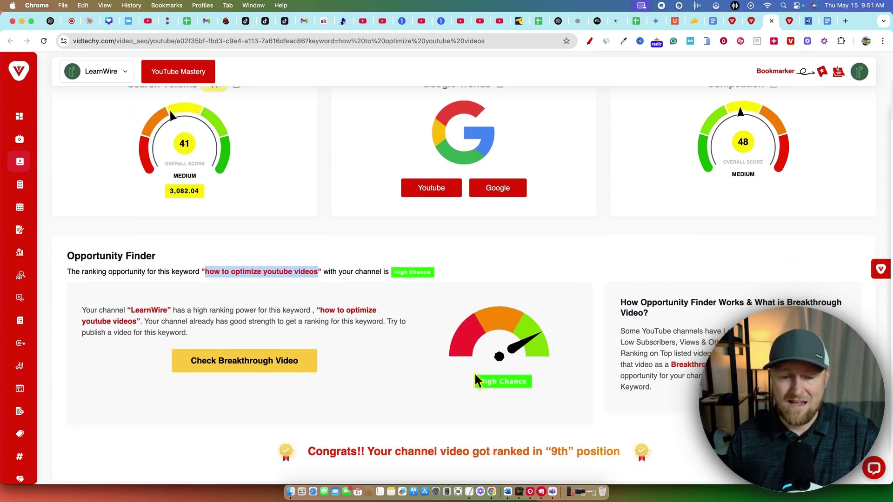
scroll(474, 378, down, 4)
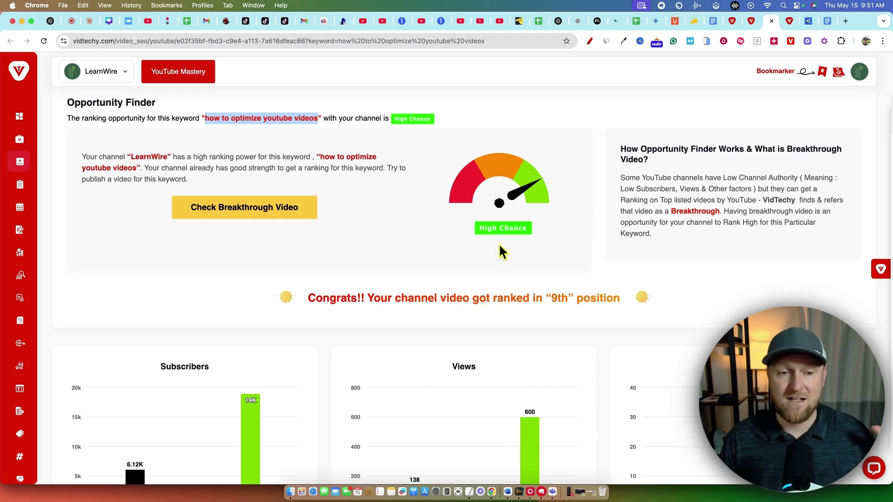
scroll(476, 274, down, 1)
scroll(477, 273, down, 3)
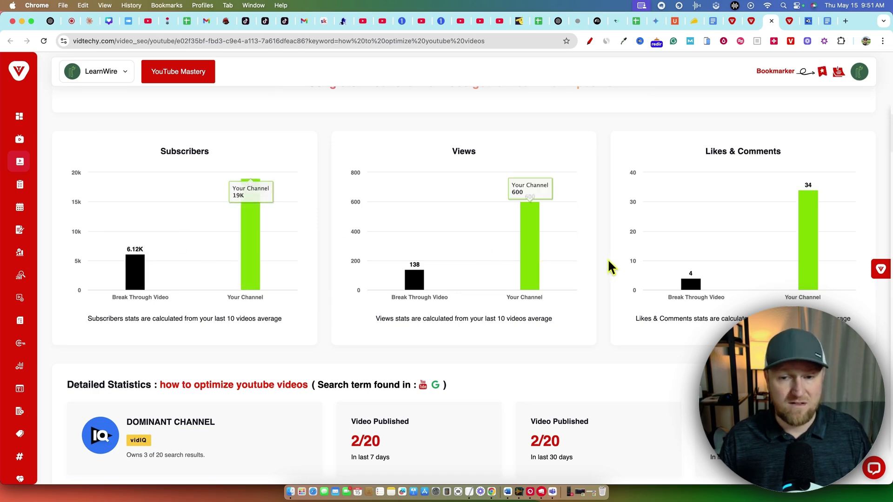
scroll(641, 295, down, 3)
scroll(593, 279, down, 2)
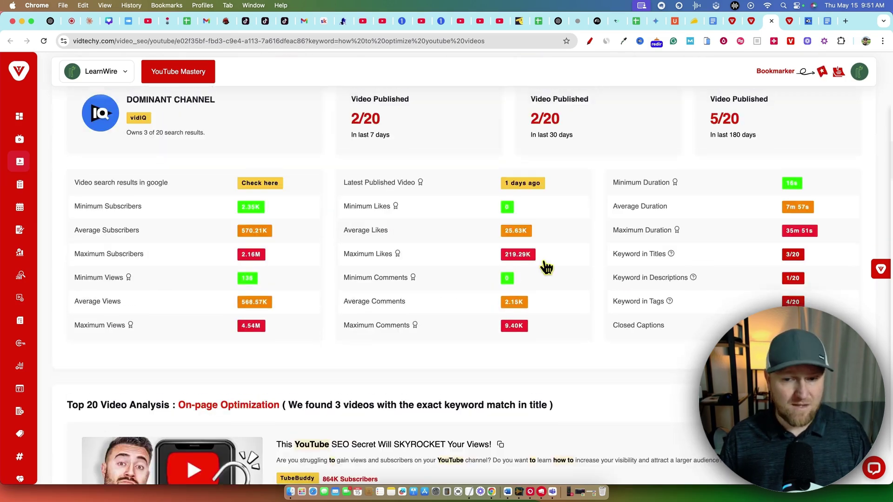
scroll(543, 266, down, 2)
scroll(540, 259, down, 2)
scroll(426, 280, up, 10)
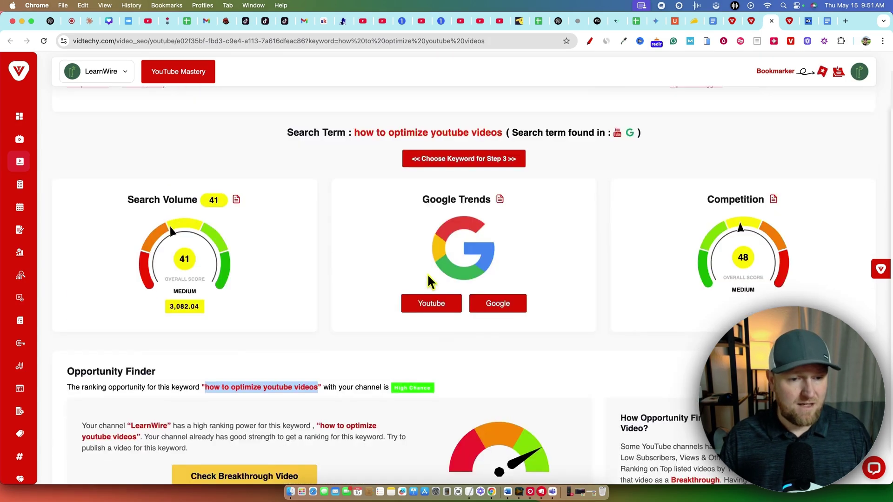
scroll(293, 339, down, 1)
scroll(256, 412, down, 1)
scroll(398, 404, down, 5)
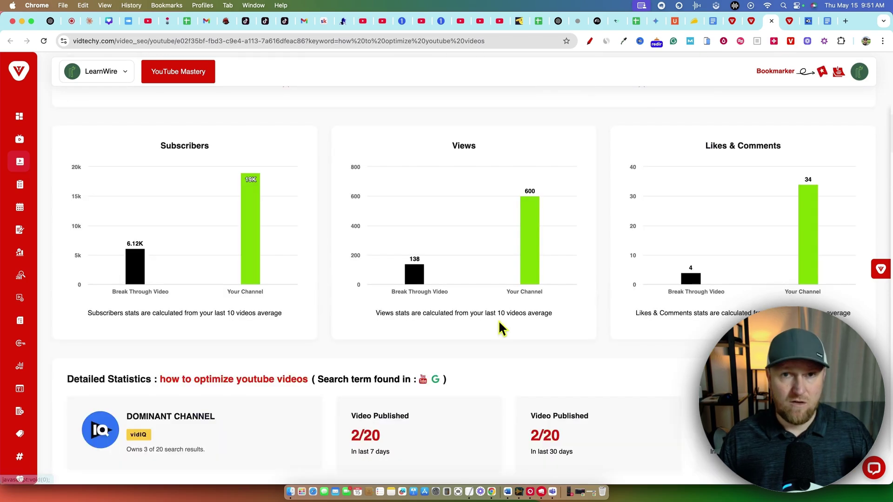
scroll(499, 325, down, 5)
scroll(539, 283, down, 10)
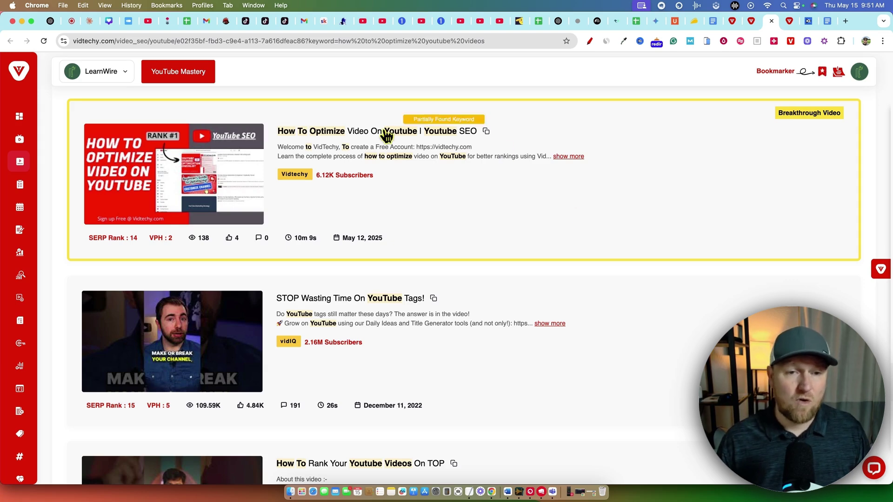
scroll(478, 229, down, 1)
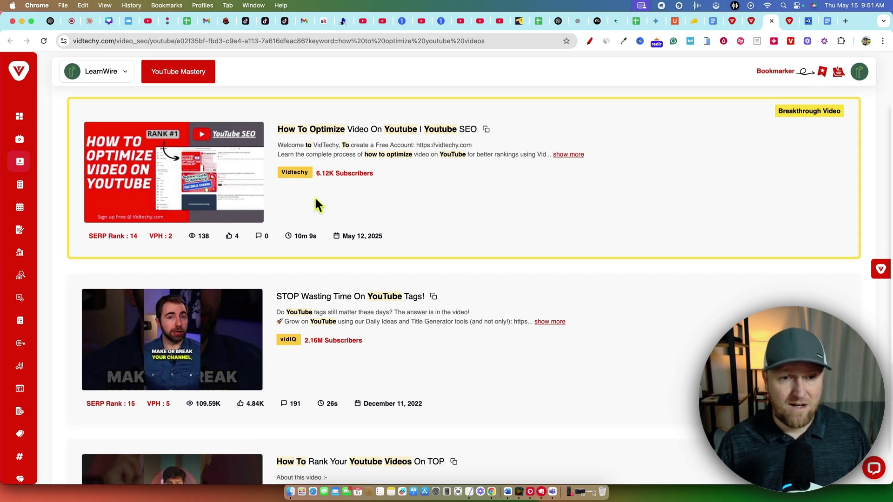
scroll(467, 219, up, 3)
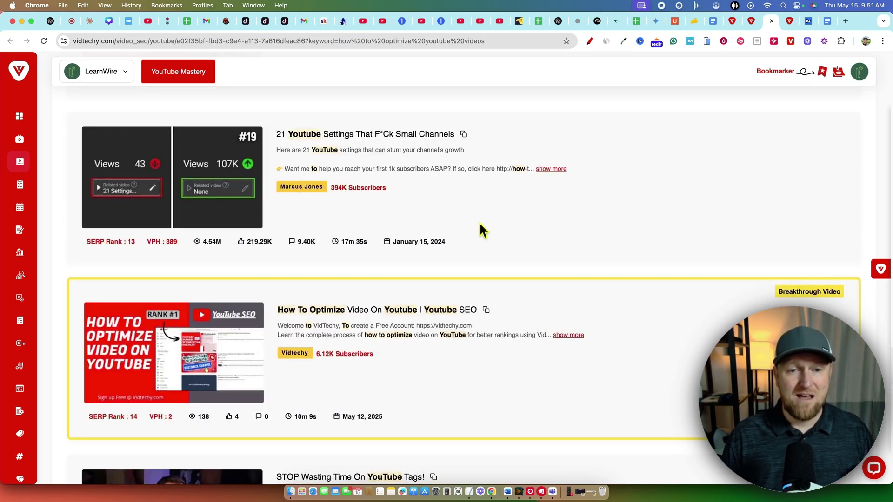
scroll(521, 248, up, 1)
scroll(521, 247, up, 2)
scroll(522, 248, up, 5)
scroll(522, 248, up, 5)
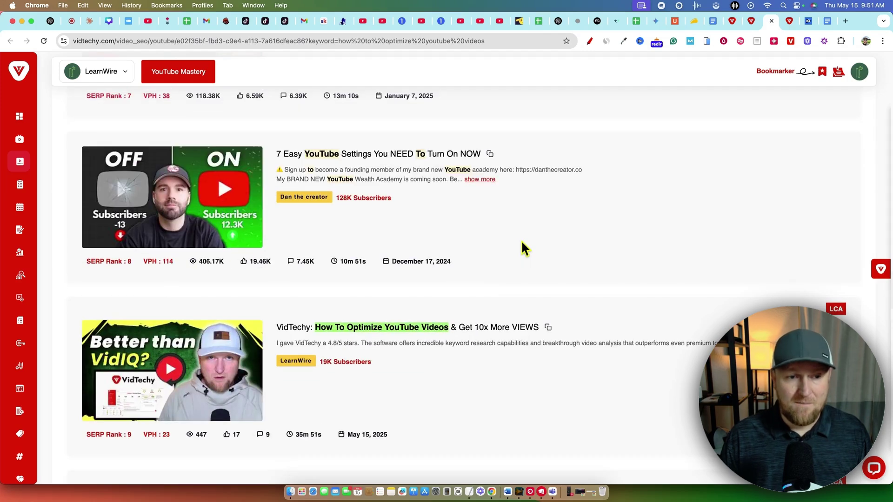
scroll(521, 248, down, 1)
scroll(521, 247, down, 1)
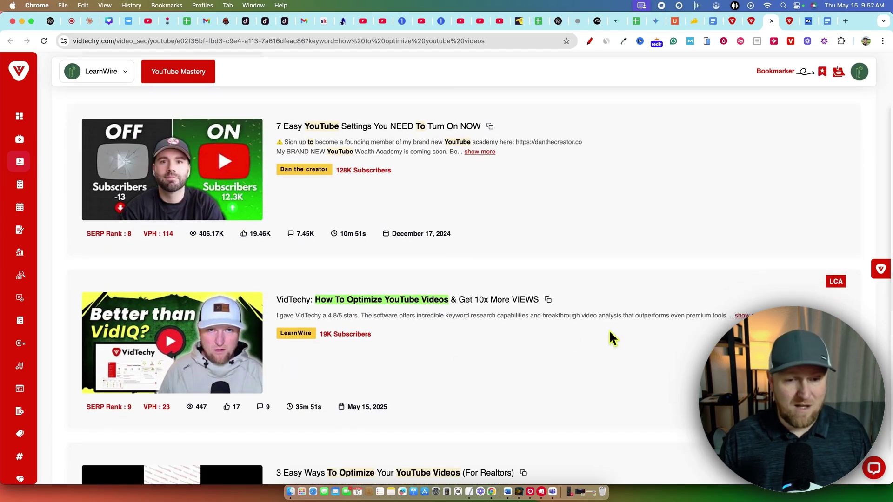
scroll(609, 338, up, 5)
scroll(607, 336, up, 5)
scroll(603, 335, up, 10)
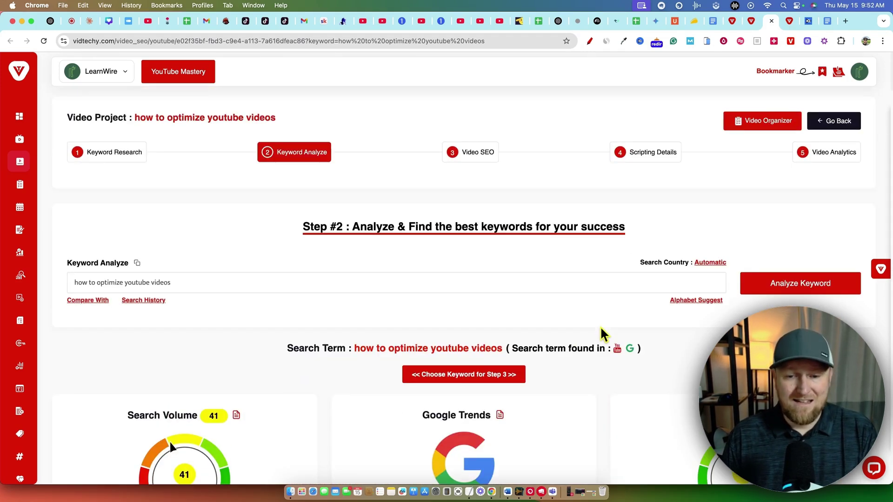
scroll(600, 326, down, 5)
scroll(600, 326, down, 5)
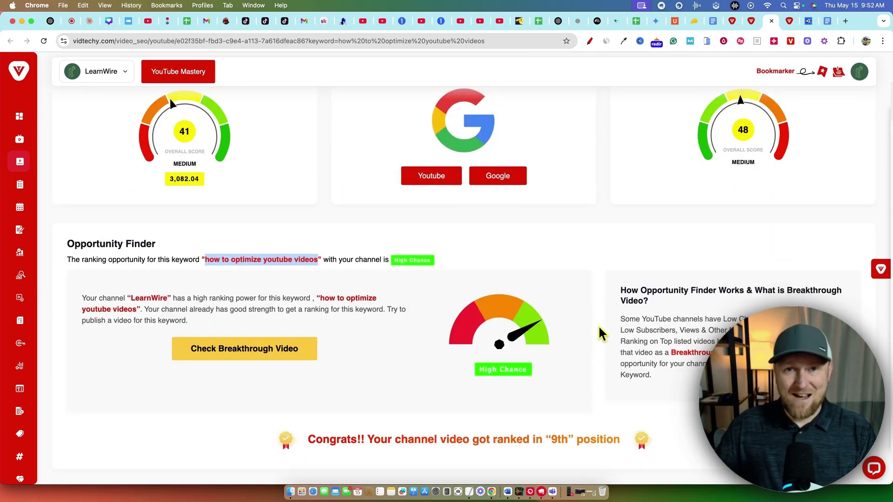
scroll(508, 337, down, 3)
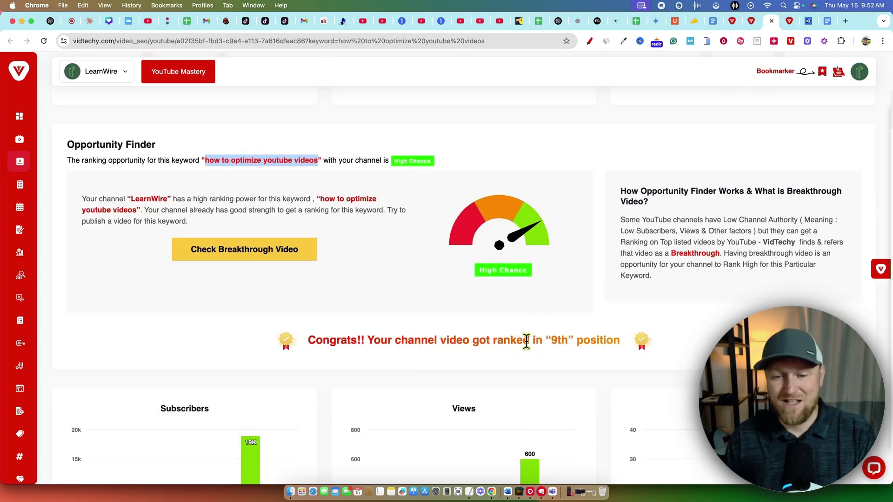
scroll(578, 340, down, 4)
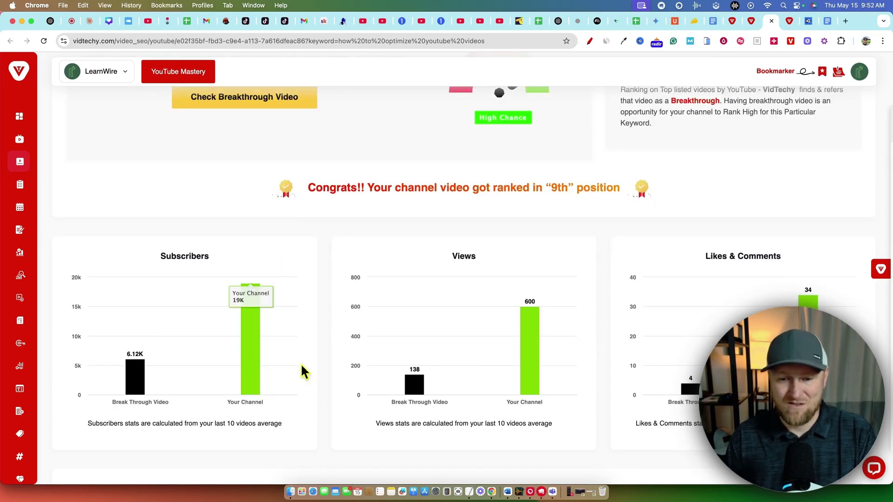
scroll(419, 317, up, 10)
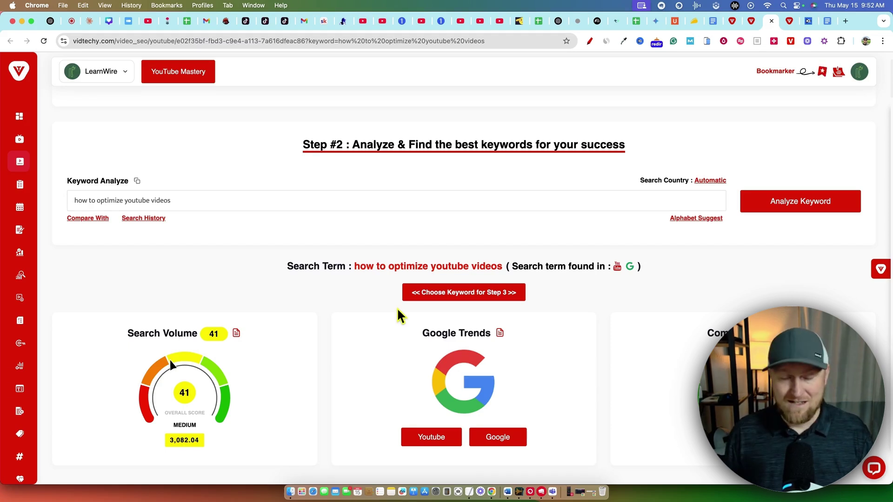
scroll(391, 310, up, 3)
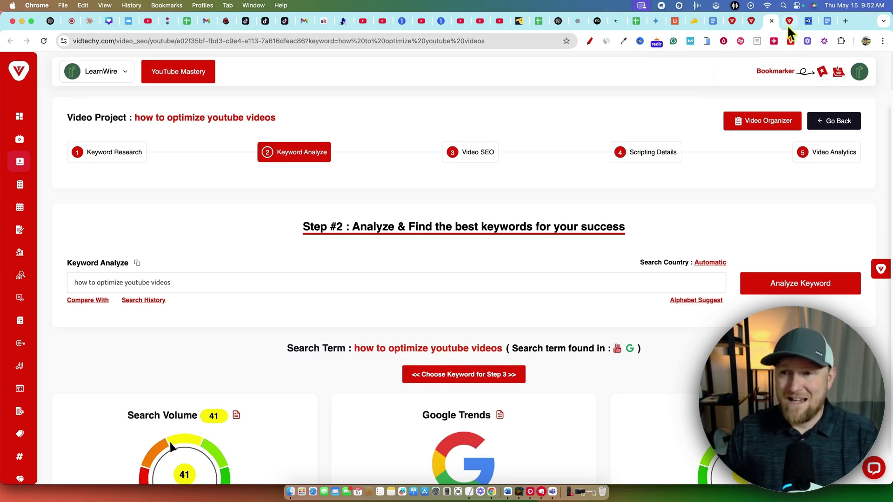
- Review the LearnWire channel videos, then return to the Claude title chat
click(150, 21)
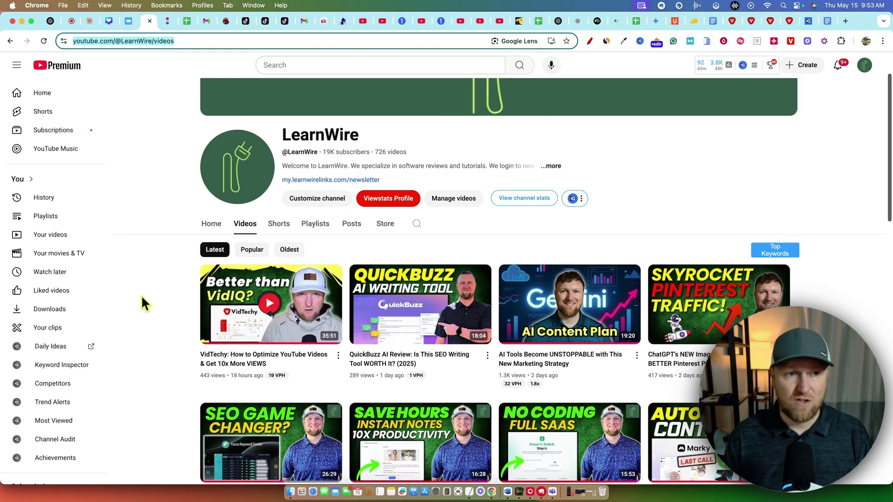
key(super+3)
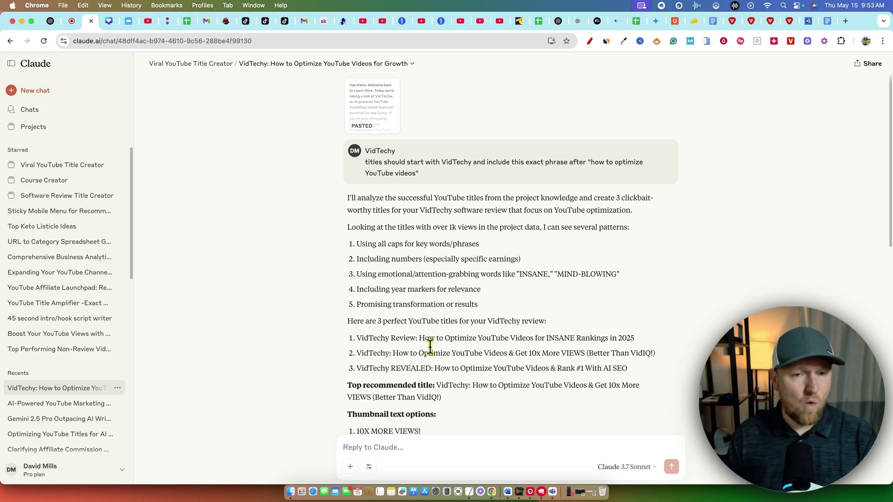
click(72, 129)
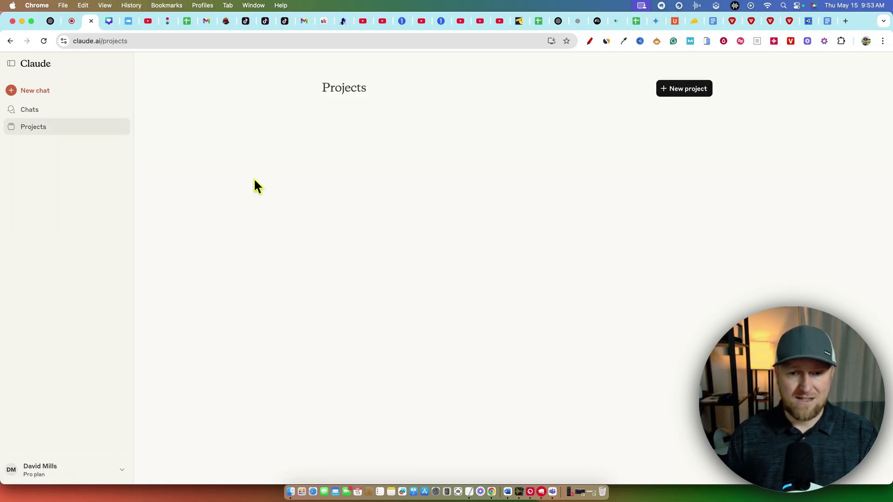
scroll(548, 254, down, 5)
scroll(568, 285, up, 5)
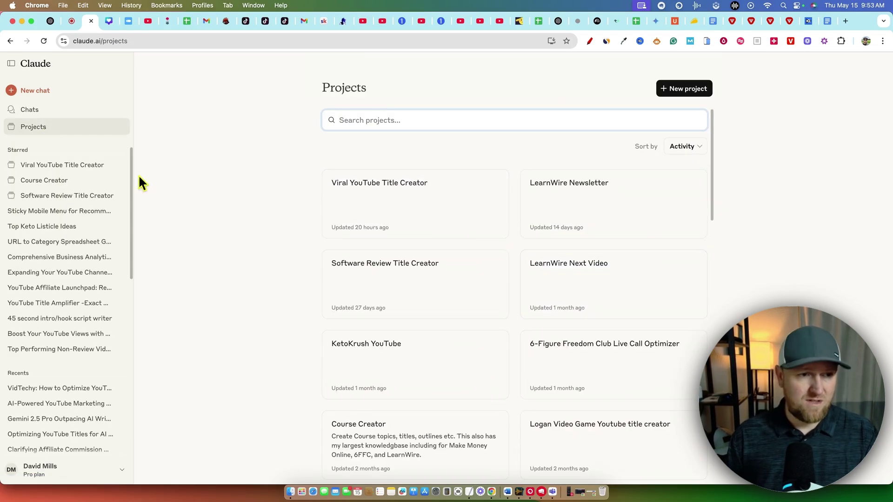
click(35, 167)
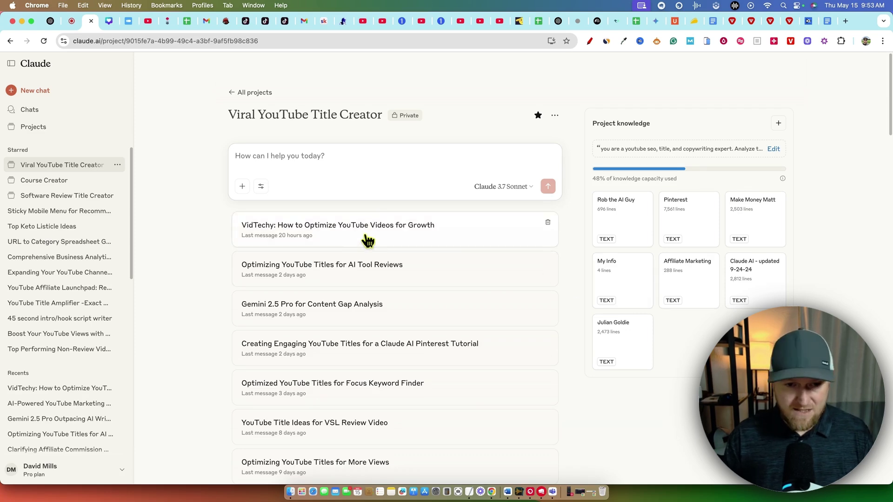
scroll(391, 258, down, 10)
scroll(426, 279, up, 5)
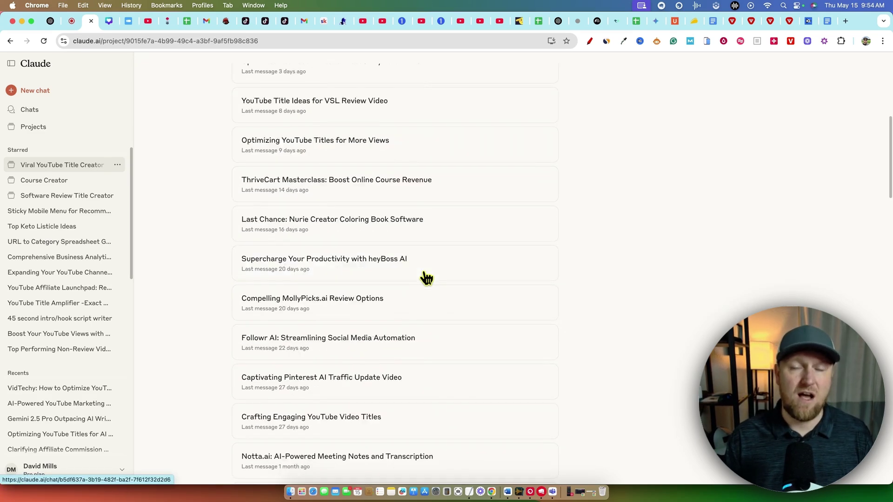
scroll(426, 277, up, 5)
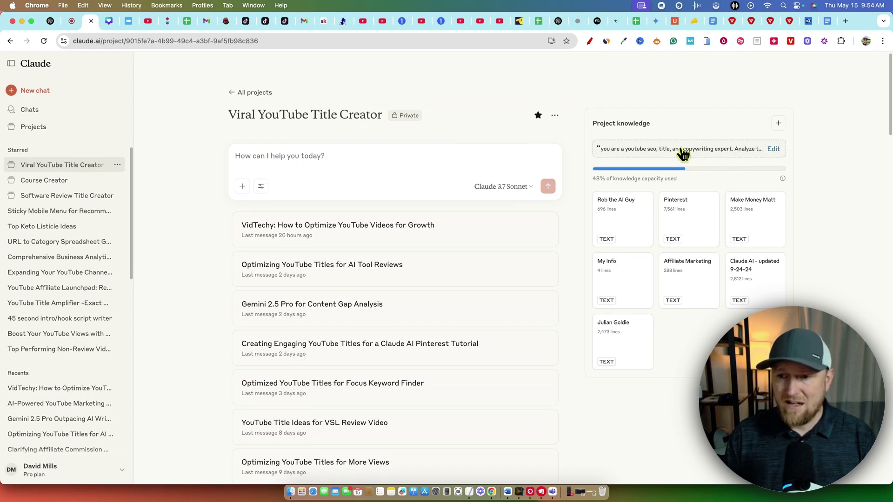
click(768, 151)
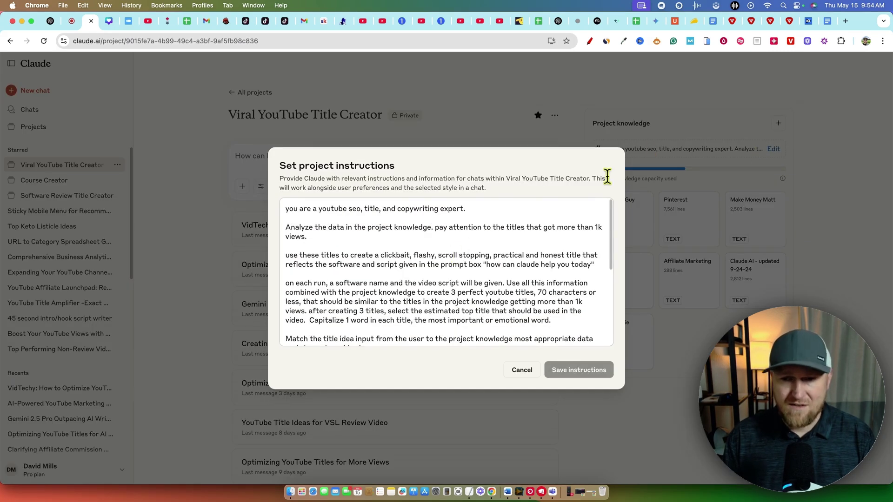
click(631, 157)
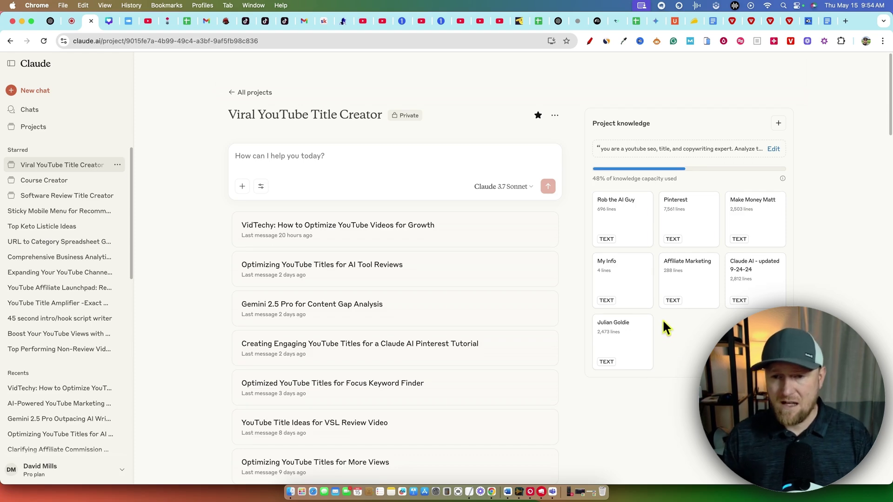
click(488, 226)
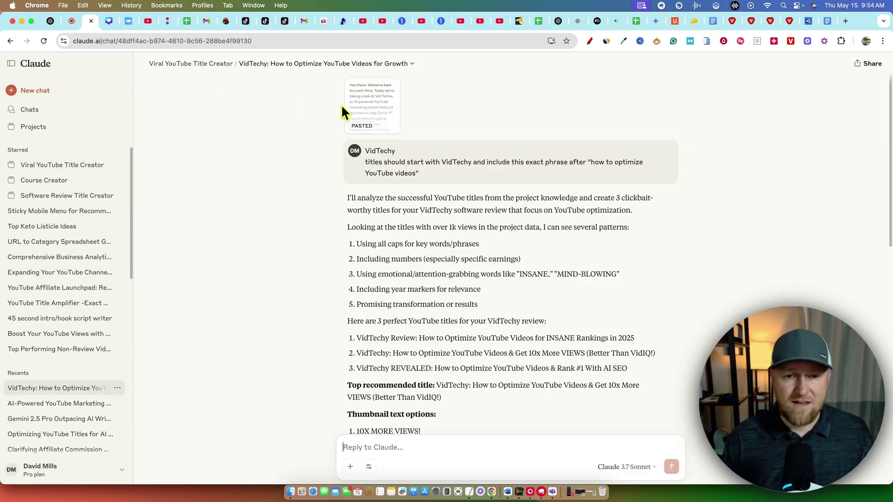
mouse_move(509, 162)
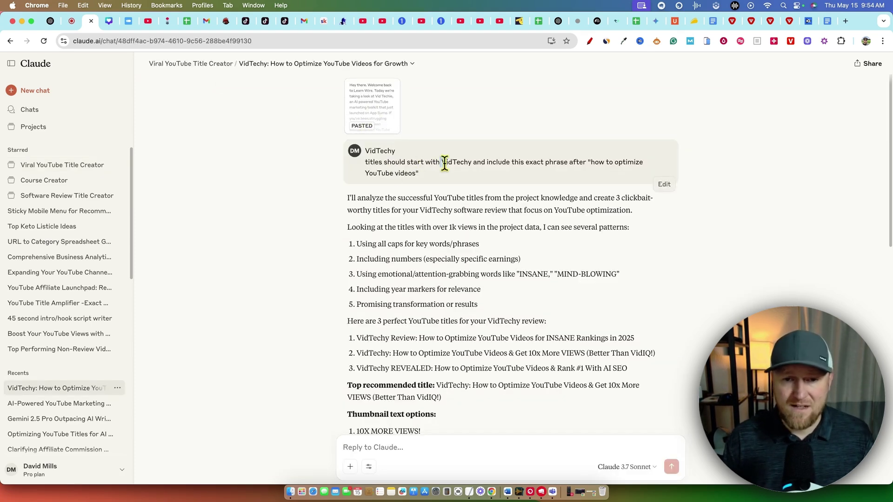
- Highlight 'VidTechy' and the keyword phrase, then select the revised recommended title
drag(444, 163, 469, 162)
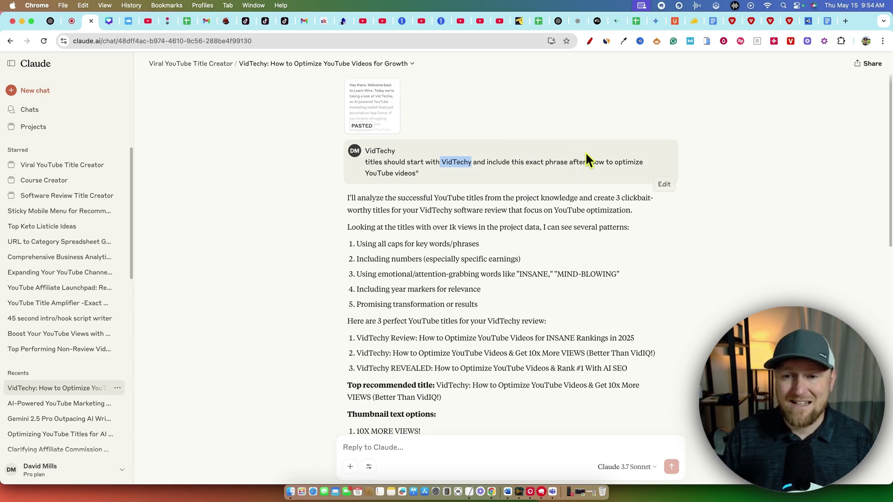
drag(591, 161, 414, 173)
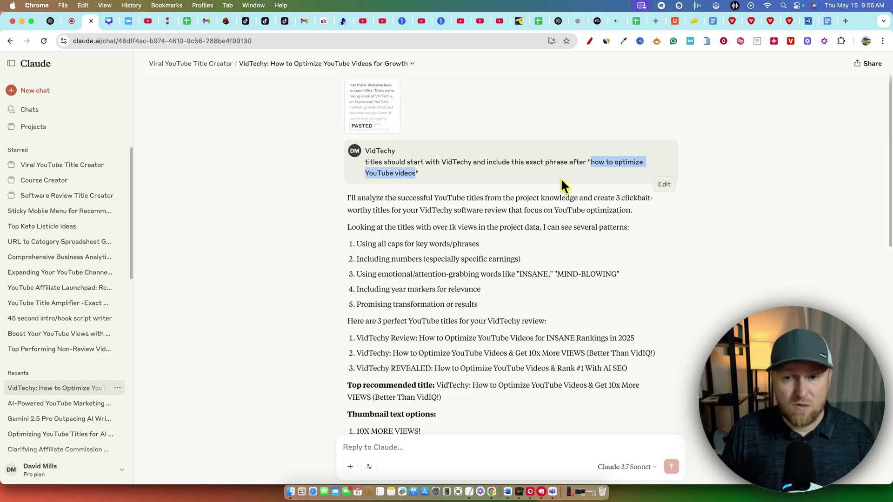
scroll(514, 199, down, 1)
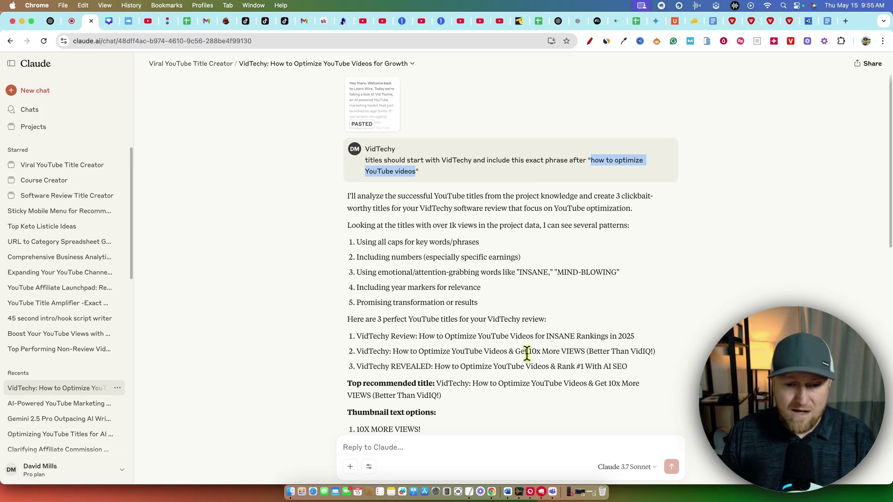
scroll(481, 408, down, 1)
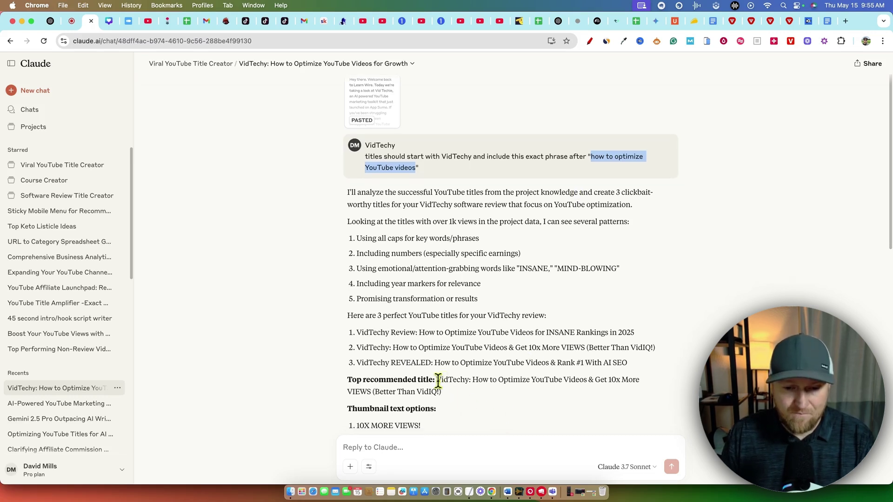
mouse_move(438, 379)
mouse_down()
mouse_move(630, 380)
mouse_move(446, 392)
mouse_move(364, 381)
mouse_up()
scroll(451, 394, down, 5)
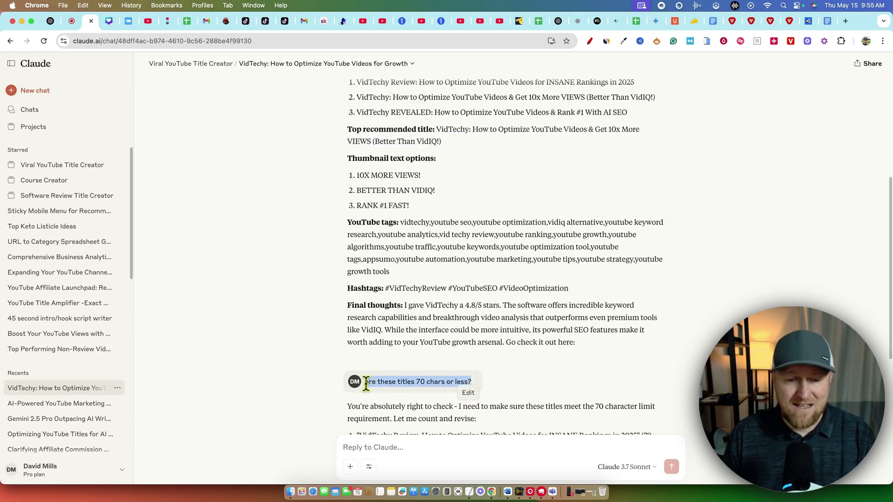
scroll(524, 391, down, 1)
scroll(524, 395, down, 1)
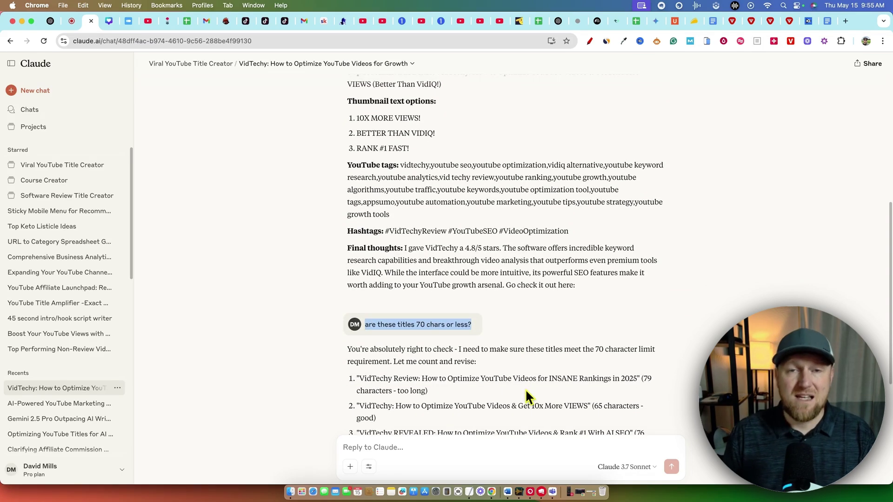
scroll(530, 377, down, 1)
scroll(421, 293, down, 1)
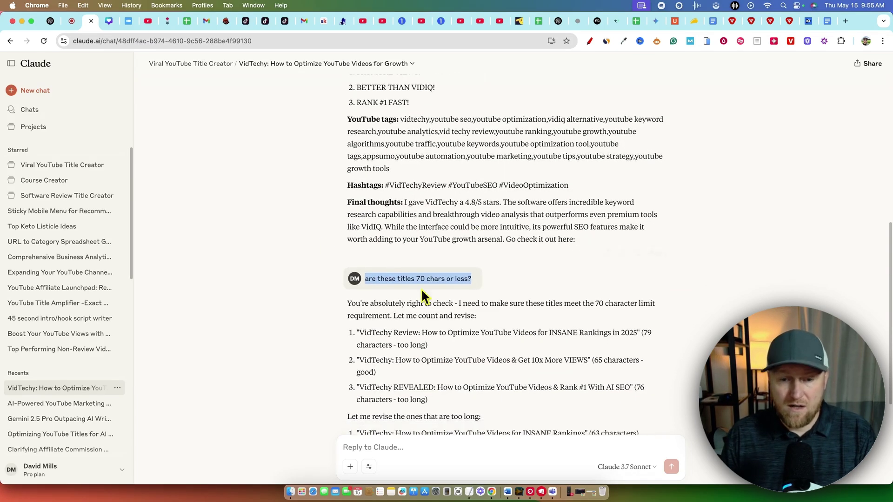
scroll(499, 337, down, 3)
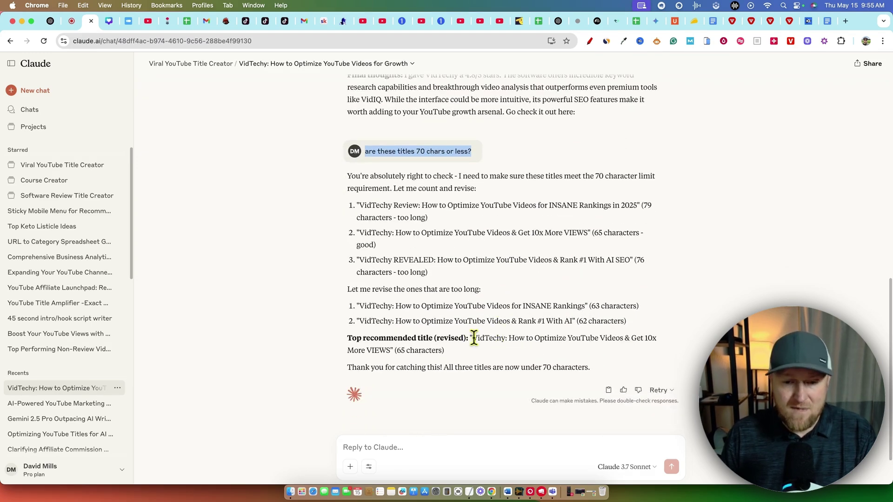
mouse_move(474, 340)
mouse_down()
mouse_move(626, 339)
mouse_move(389, 349)
mouse_up()
key(super+c)
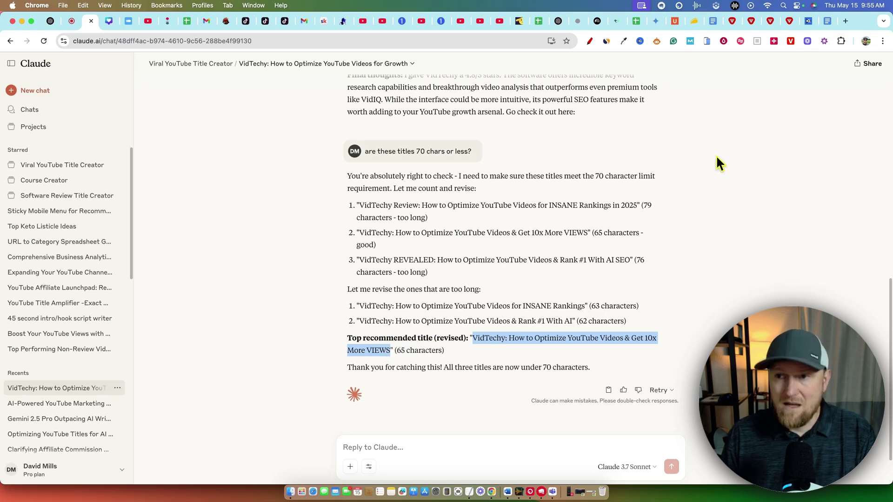
- Copy the revised VidTechy title from the Claude chat
click(809, 22)
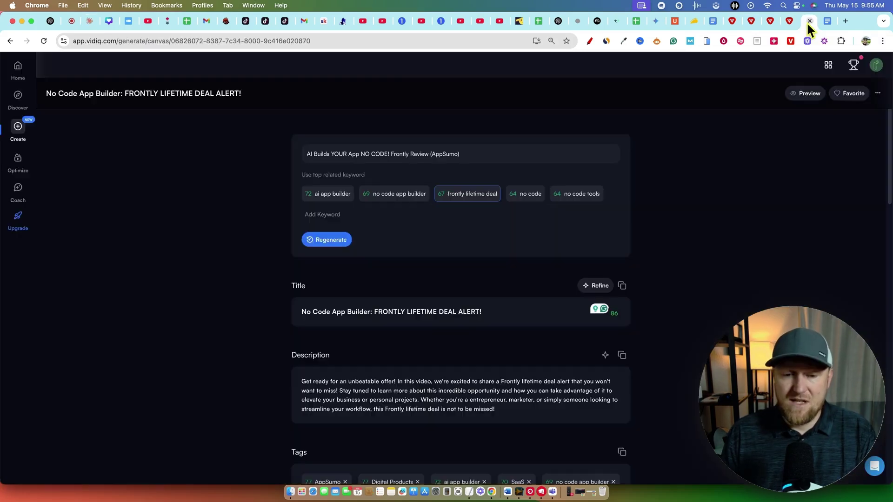
click(477, 157)
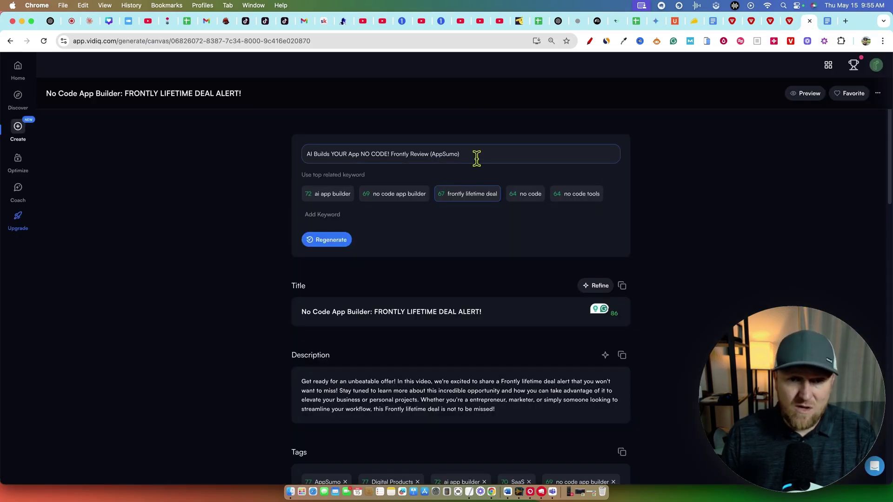
key(super+3)
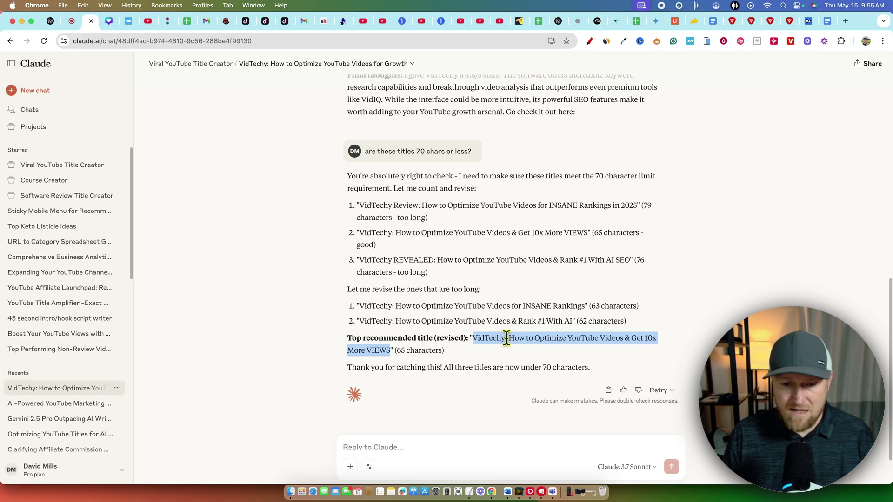
right_click(506, 338)
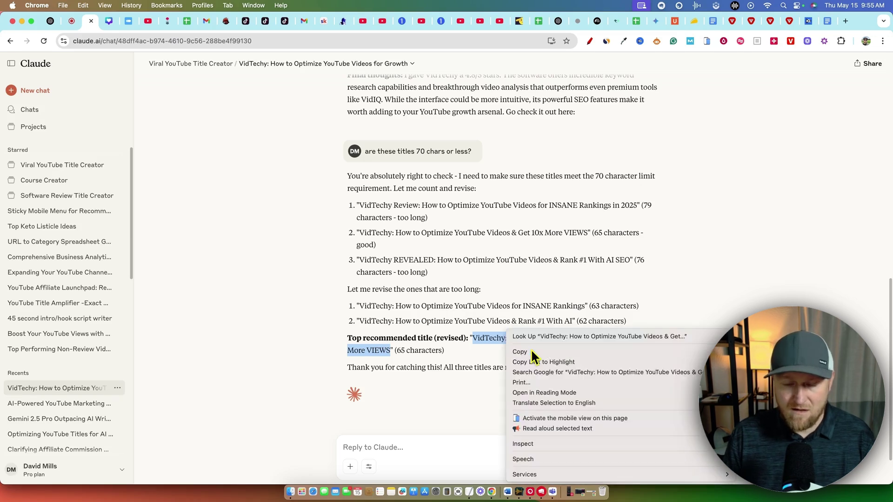
click(531, 349)
- Paste the VidTechy title over vidIQ's top input and the generated Frontly title
key(super+9)
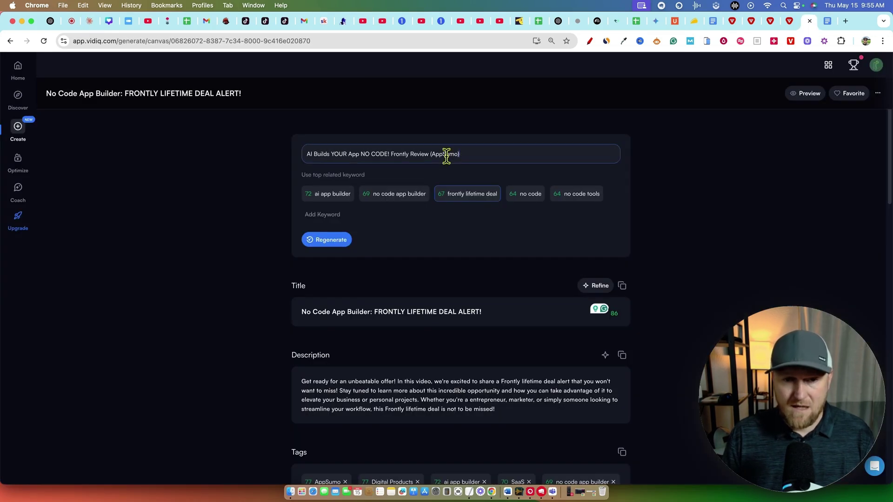
drag(447, 154, 297, 164)
key(super+v)
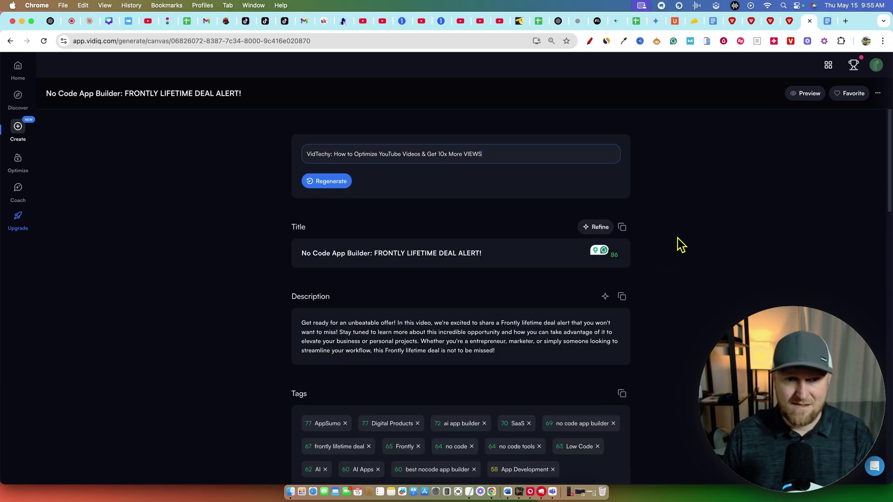
drag(538, 256, 288, 256)
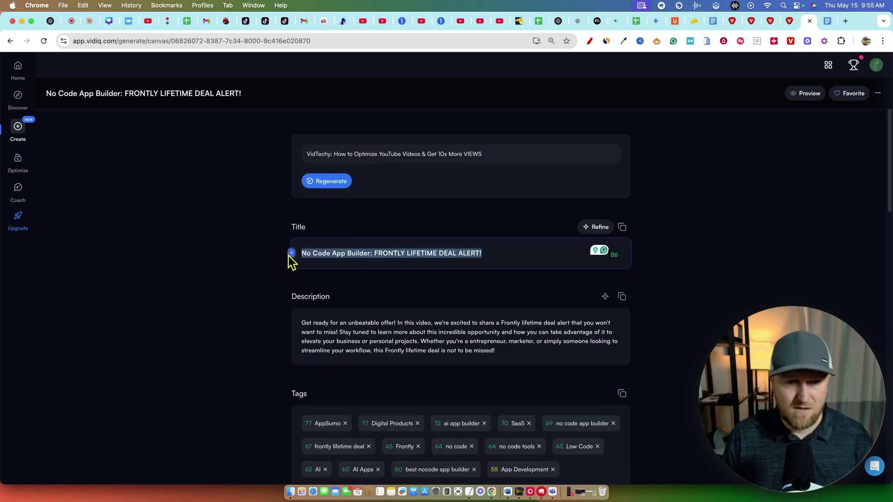
key(super+v)
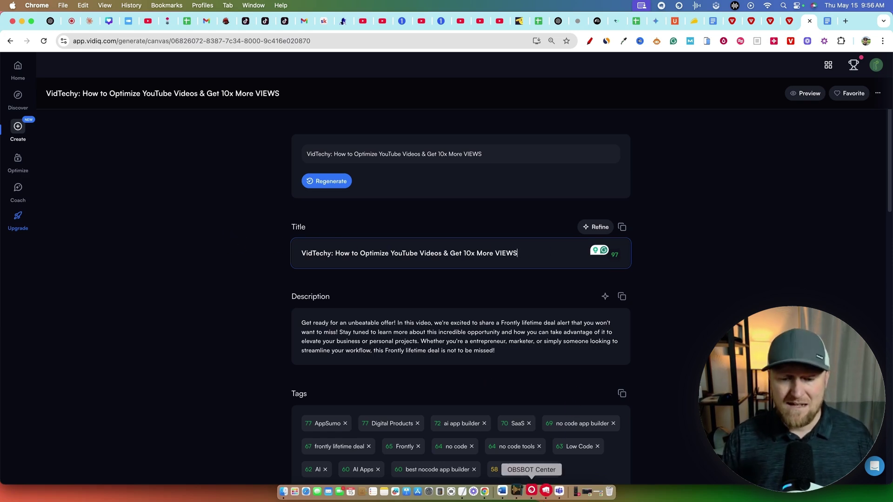
- Bring up the incognito YouTube results for 'how to optimize youtube videos'
click(492, 491)
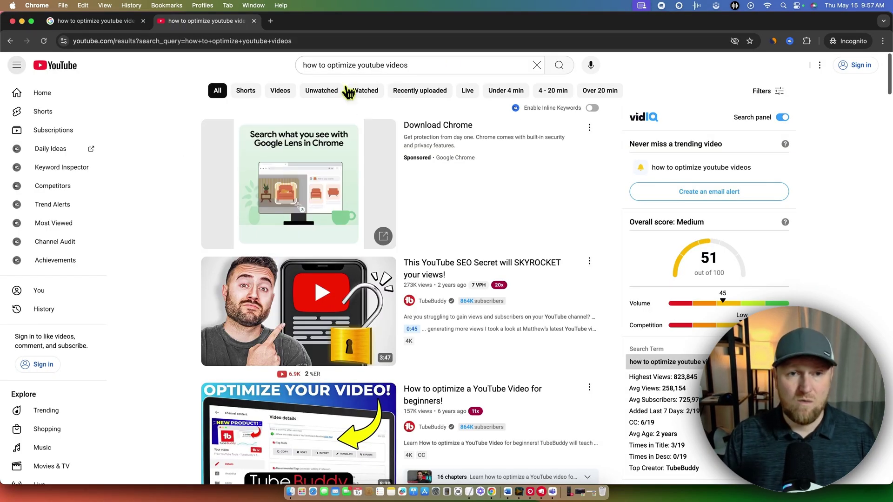
scroll(528, 202, down, 3)
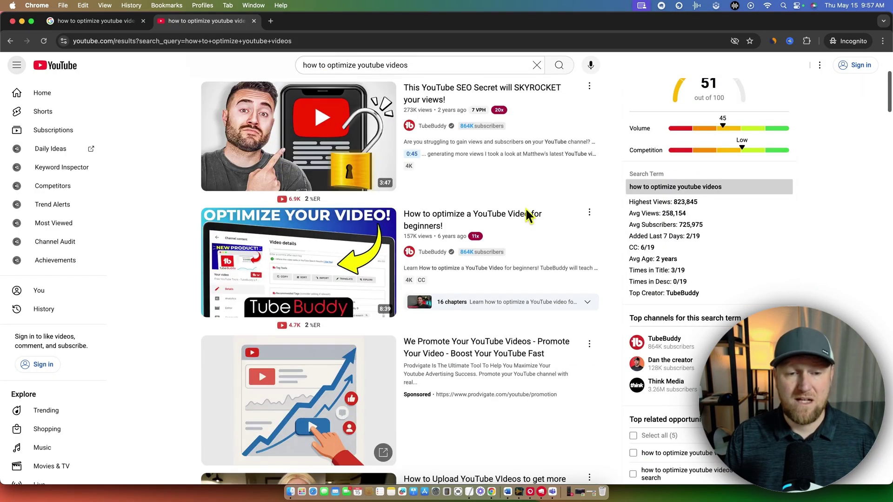
scroll(525, 208, down, 2)
scroll(525, 208, down, 4)
scroll(528, 217, down, 2)
scroll(527, 217, down, 2)
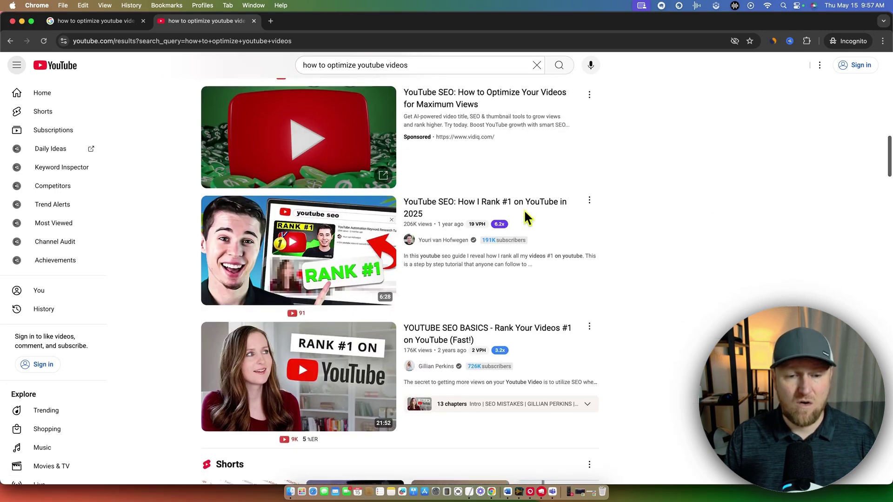
scroll(528, 216, down, 3)
scroll(526, 218, down, 3)
scroll(524, 216, down, 2)
scroll(488, 293, down, 1)
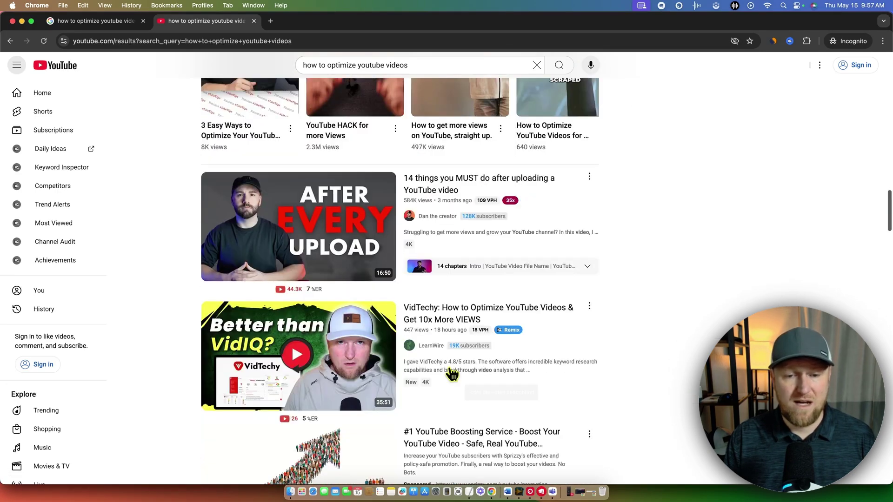
scroll(434, 353, up, 2)
scroll(502, 317, up, 4)
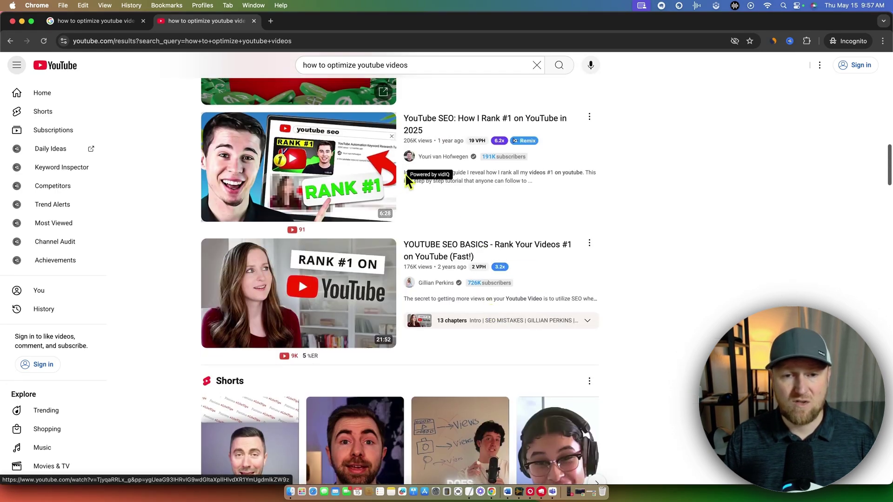
mouse_move(579, 321)
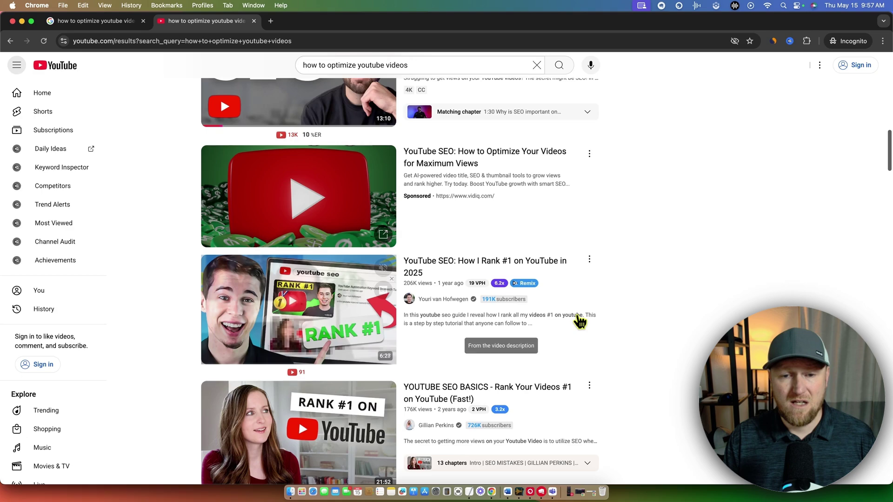
scroll(675, 332, down, 1)
scroll(676, 332, down, 1)
scroll(676, 332, down, 4)
scroll(675, 332, down, 1)
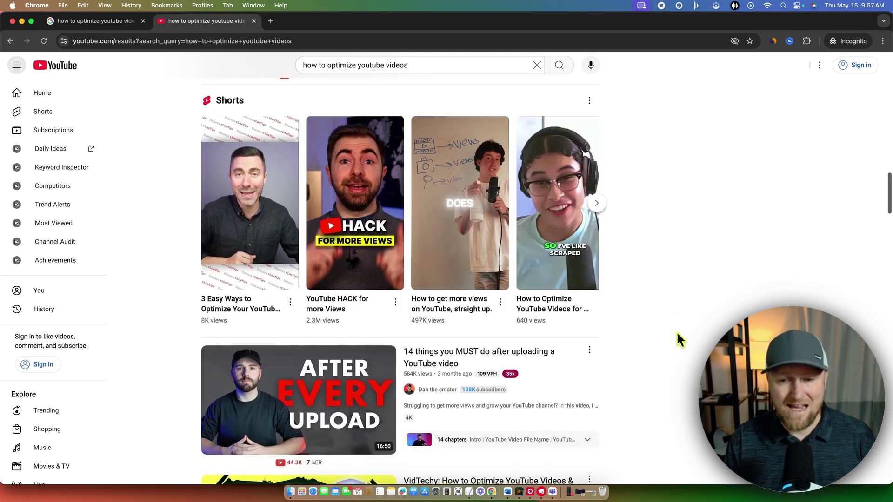
scroll(676, 335, down, 1)
scroll(662, 334, down, 2)
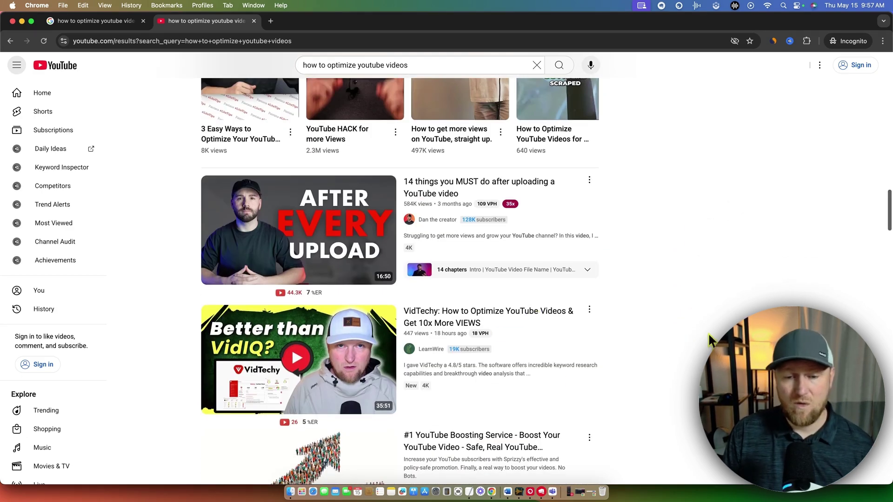
scroll(708, 332, up, 4)
scroll(707, 332, up, 6)
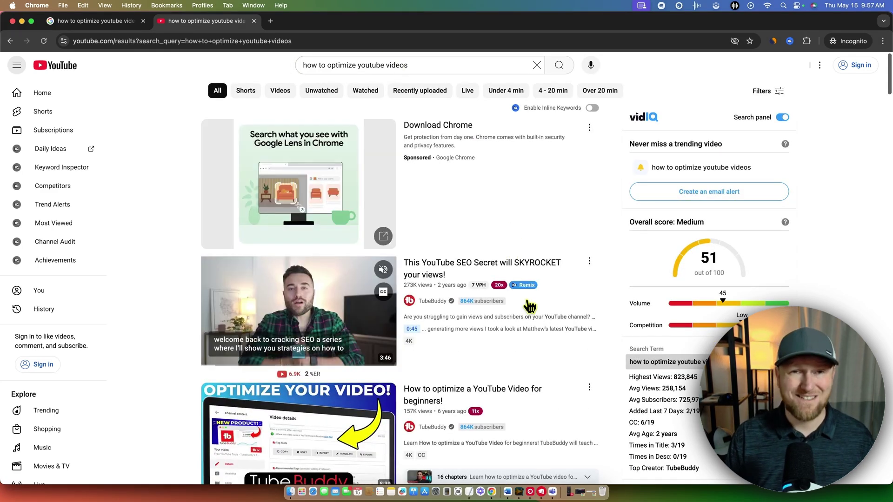
- Replace the YouTube search query with 'vidtechy' and run it
drag(415, 64, 283, 64)
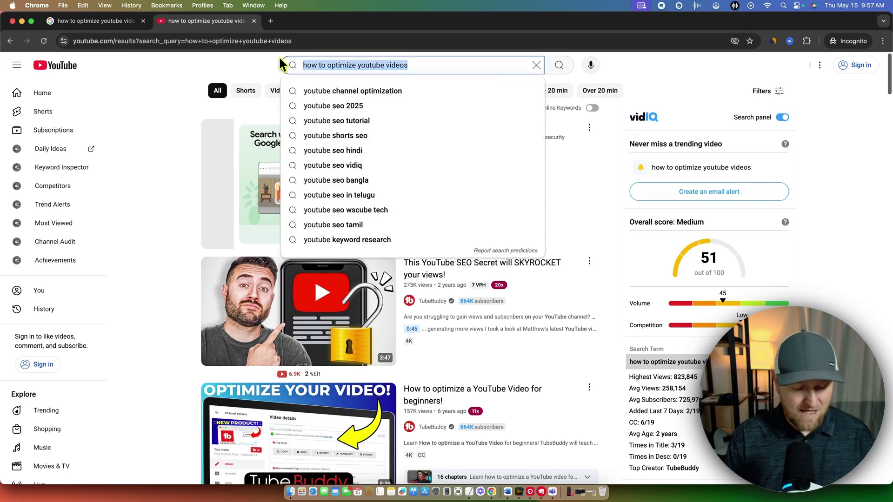
text(vidtec)
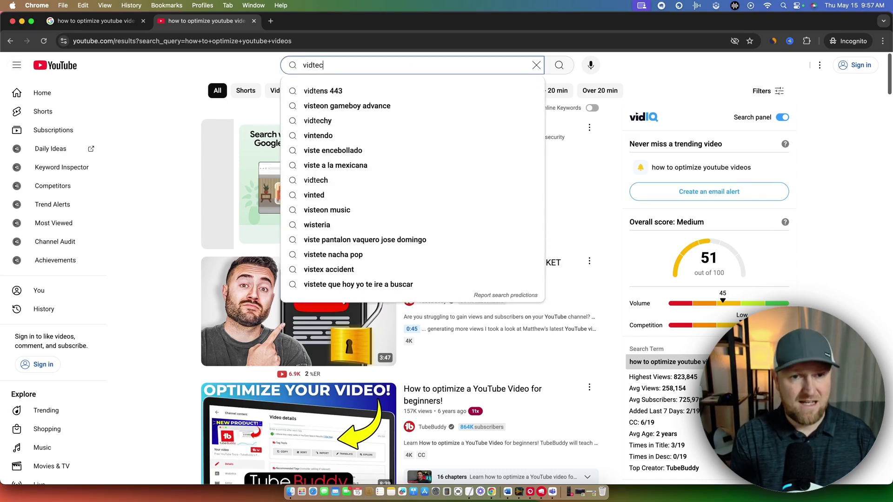
text(hy)
key(Return)
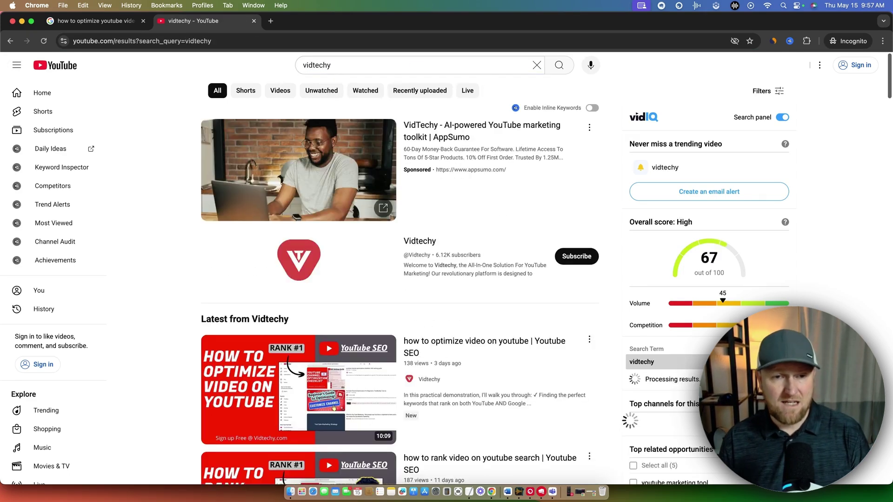
scroll(493, 245, down, 5)
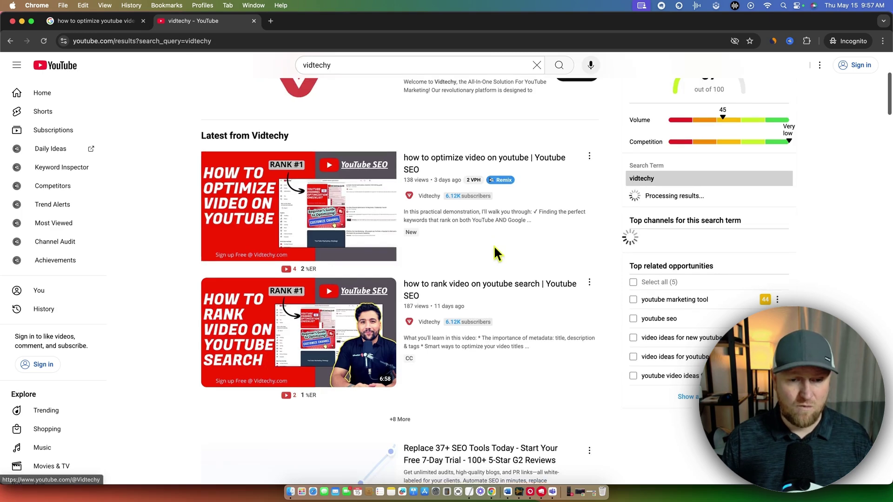
scroll(494, 246, down, 2)
scroll(594, 309, down, 1)
scroll(593, 313, down, 3)
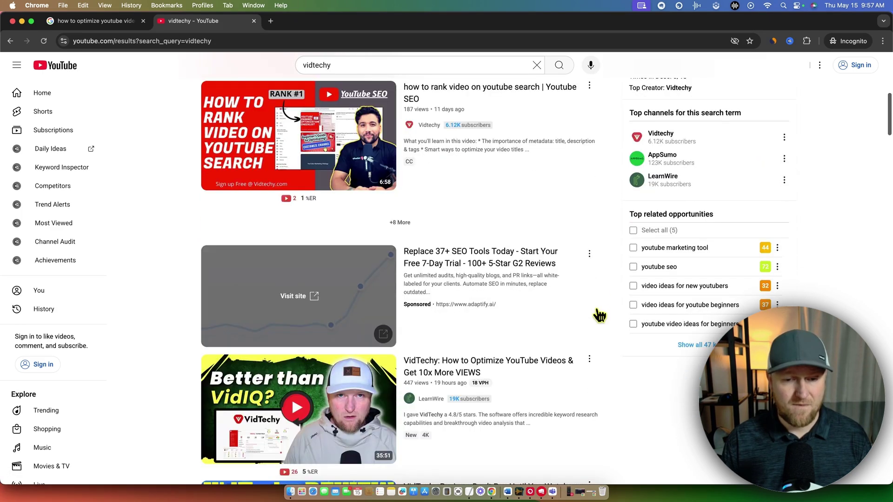
scroll(596, 321, down, 2)
scroll(592, 323, up, 10)
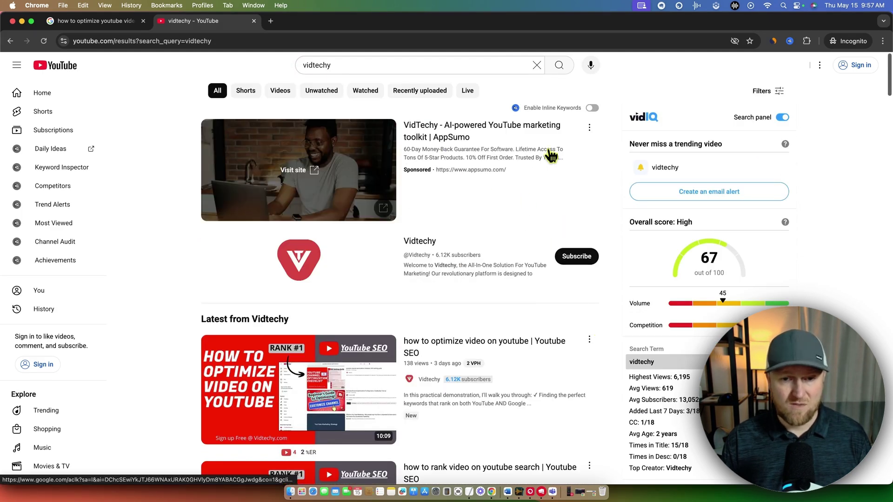
scroll(470, 251, down, 5)
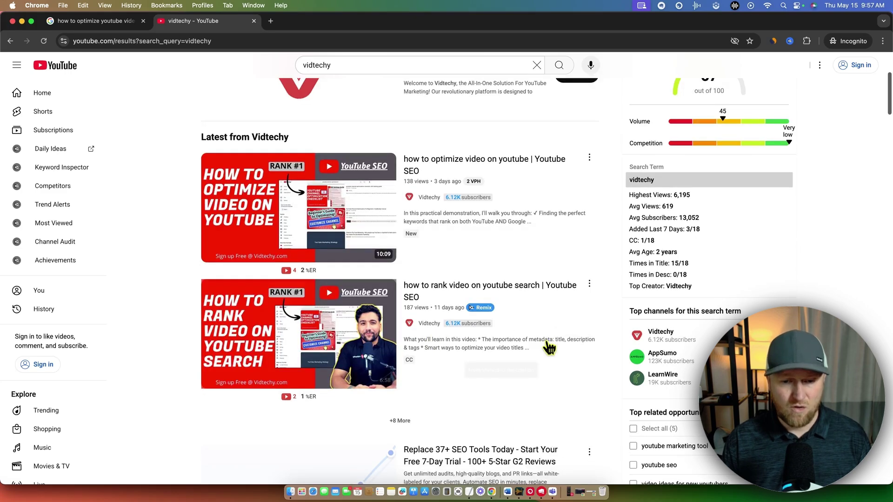
scroll(537, 343, down, 1)
scroll(385, 310, down, 4)
scroll(533, 376, down, 4)
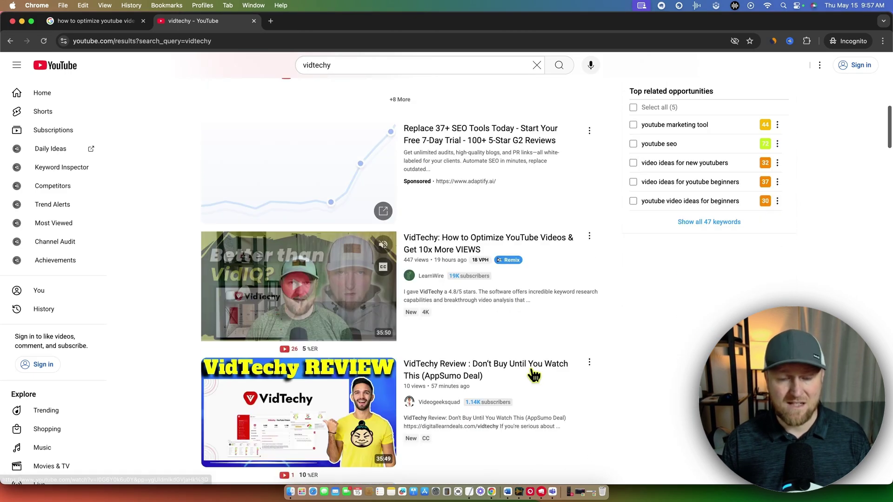
scroll(673, 320, down, 1)
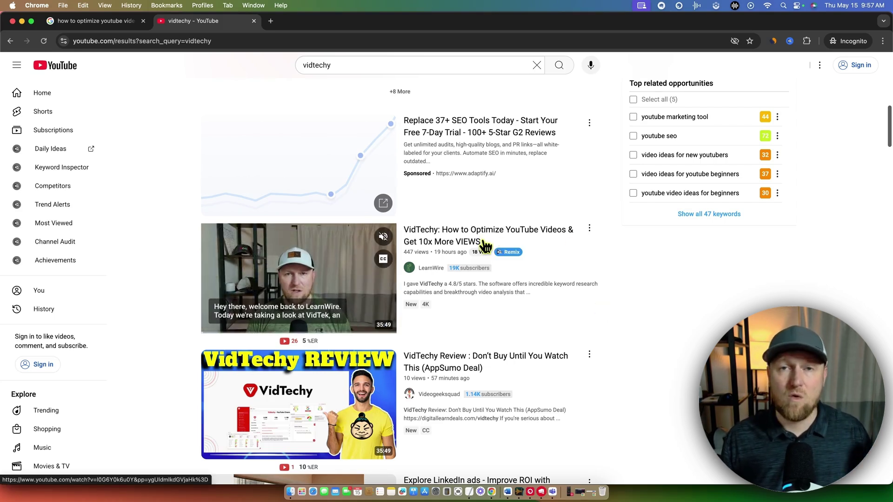
mouse_move(483, 246)
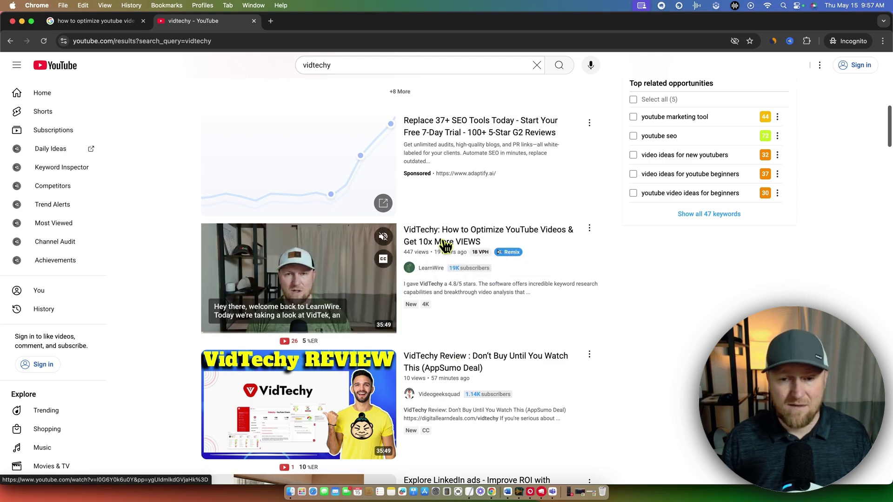
- Change the YouTube search to 'vidtechy review' and run it
click(398, 62)
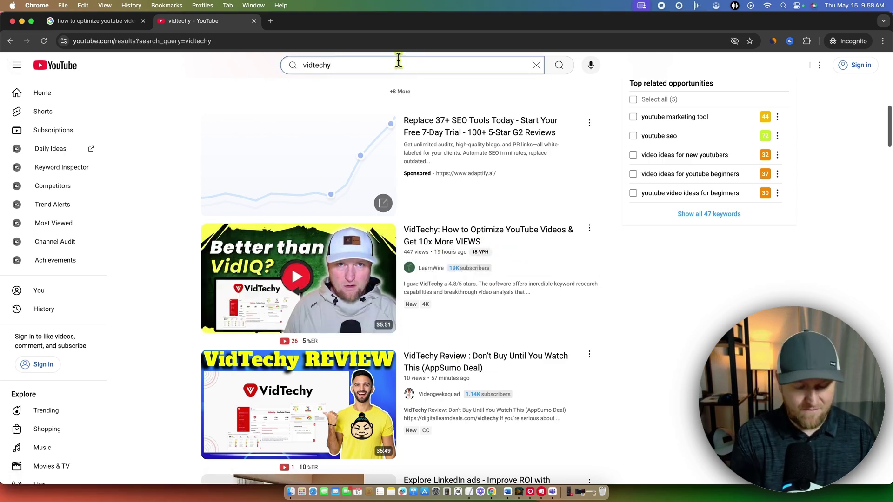
text(review)
key(Return)
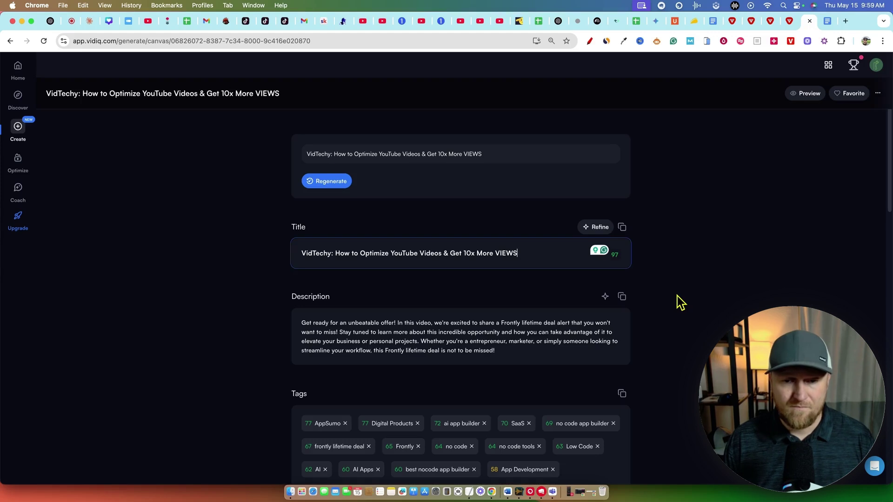
- Finish the title edit and return to the 'how to optimize youtube videos' Keyword Analyze report
click(680, 302)
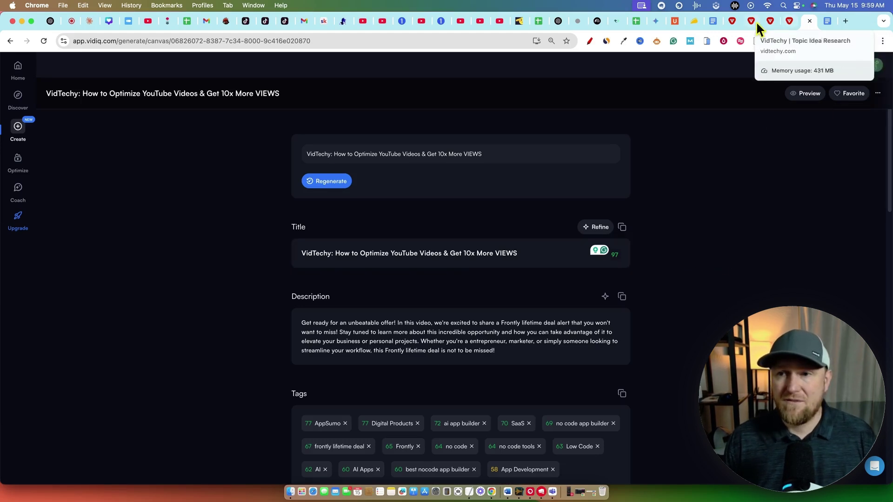
click(732, 21)
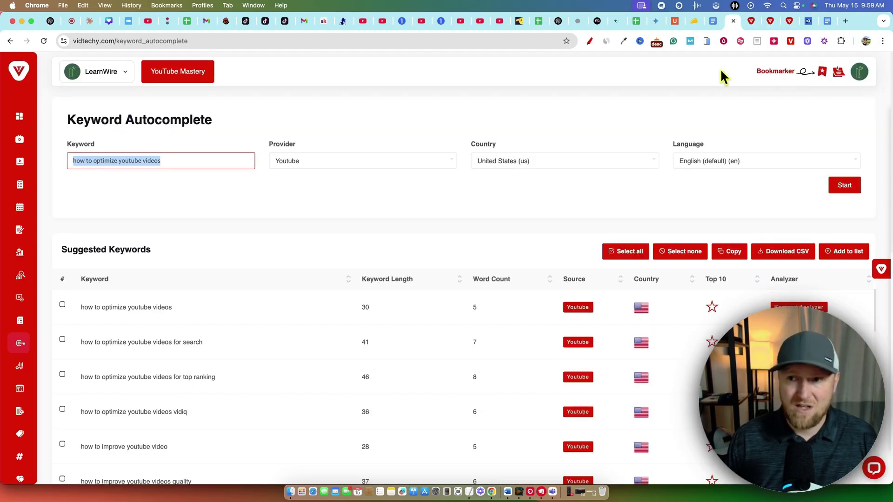
click(751, 21)
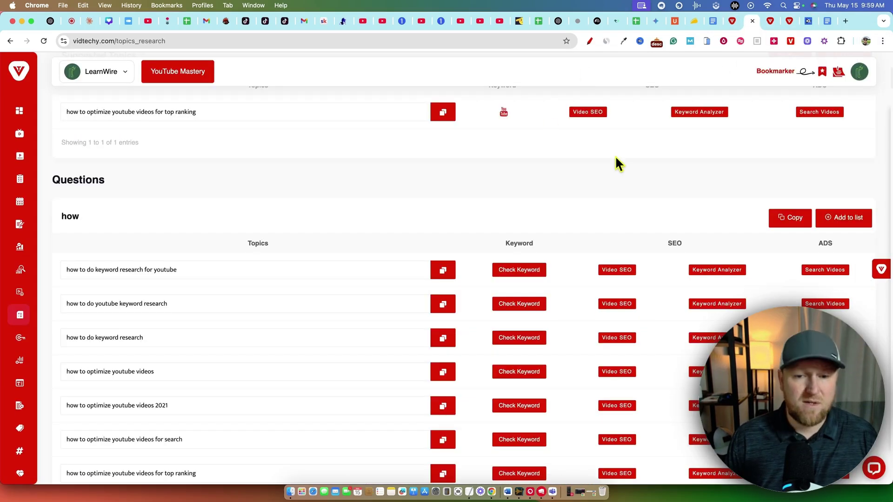
click(770, 21)
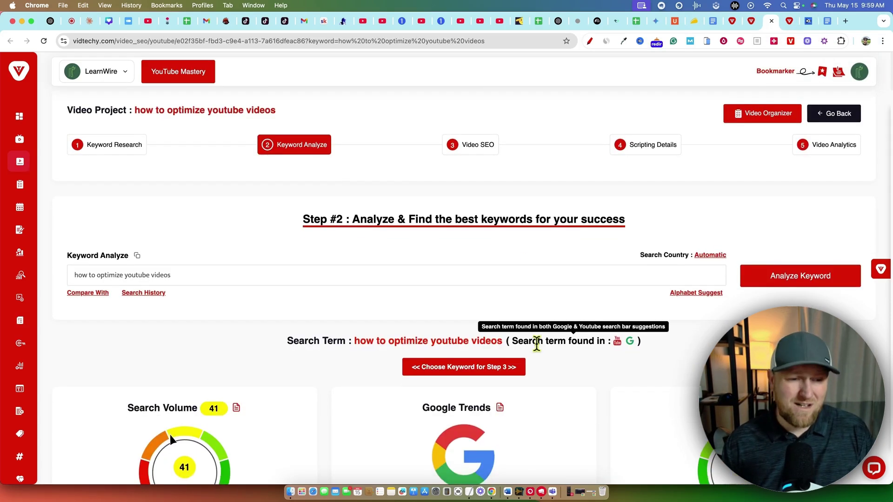
scroll(537, 345, down, 2)
scroll(613, 319, down, 1)
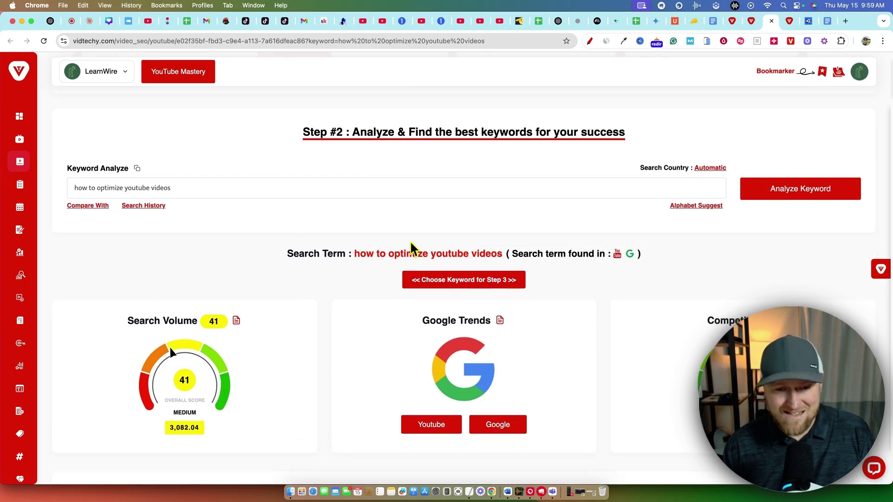
scroll(517, 270, down, 4)
scroll(518, 270, down, 1)
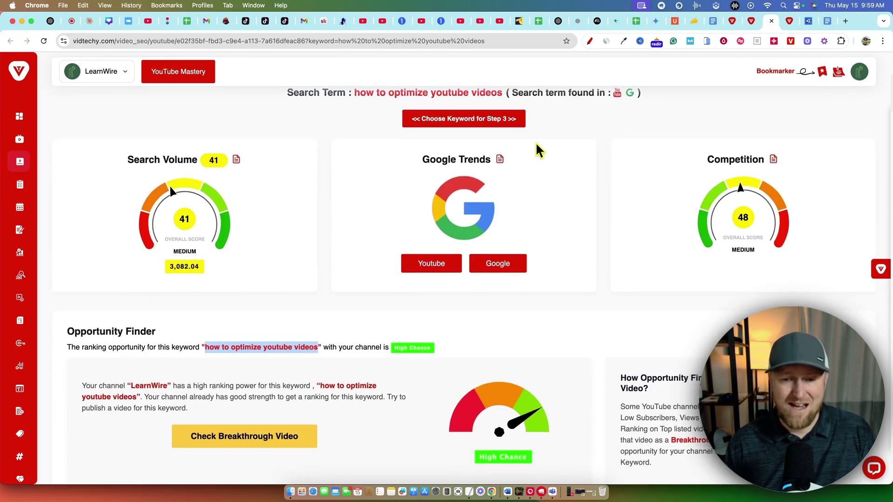
scroll(536, 149, down, 5)
drag(339, 347, 680, 353)
scroll(390, 260, up, 1)
scroll(390, 258, up, 10)
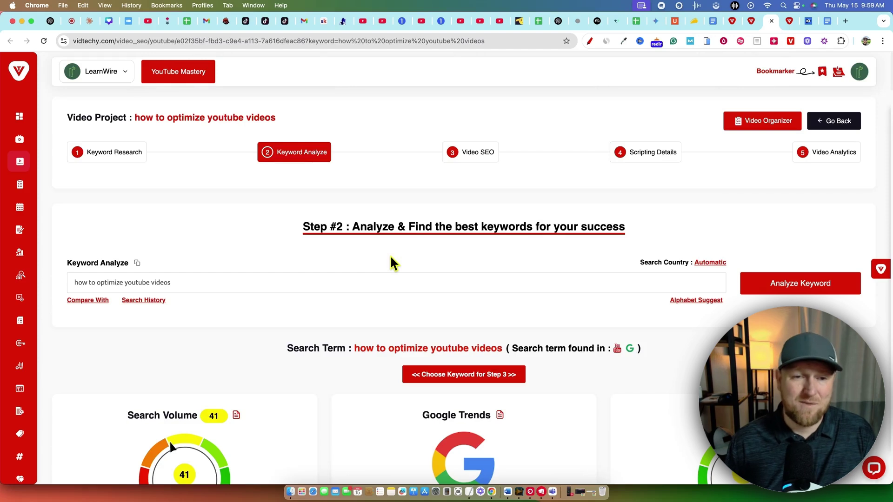